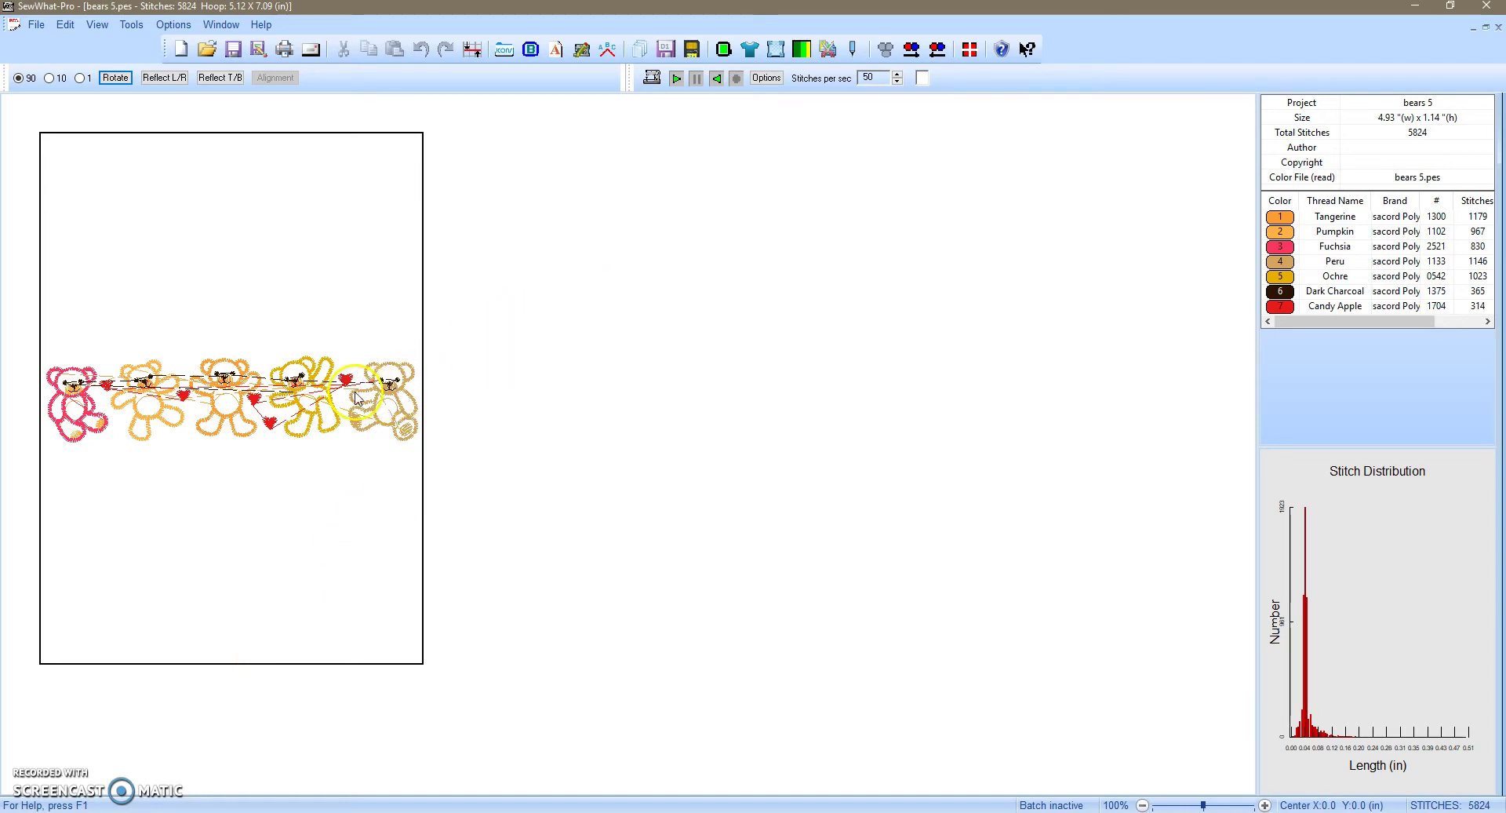
- Isolate the Tangerine thread colour at the centre bear and open the stitch-point editing tools
scroll(354, 399, "up", 2)
scroll(354, 398, "up", 2)
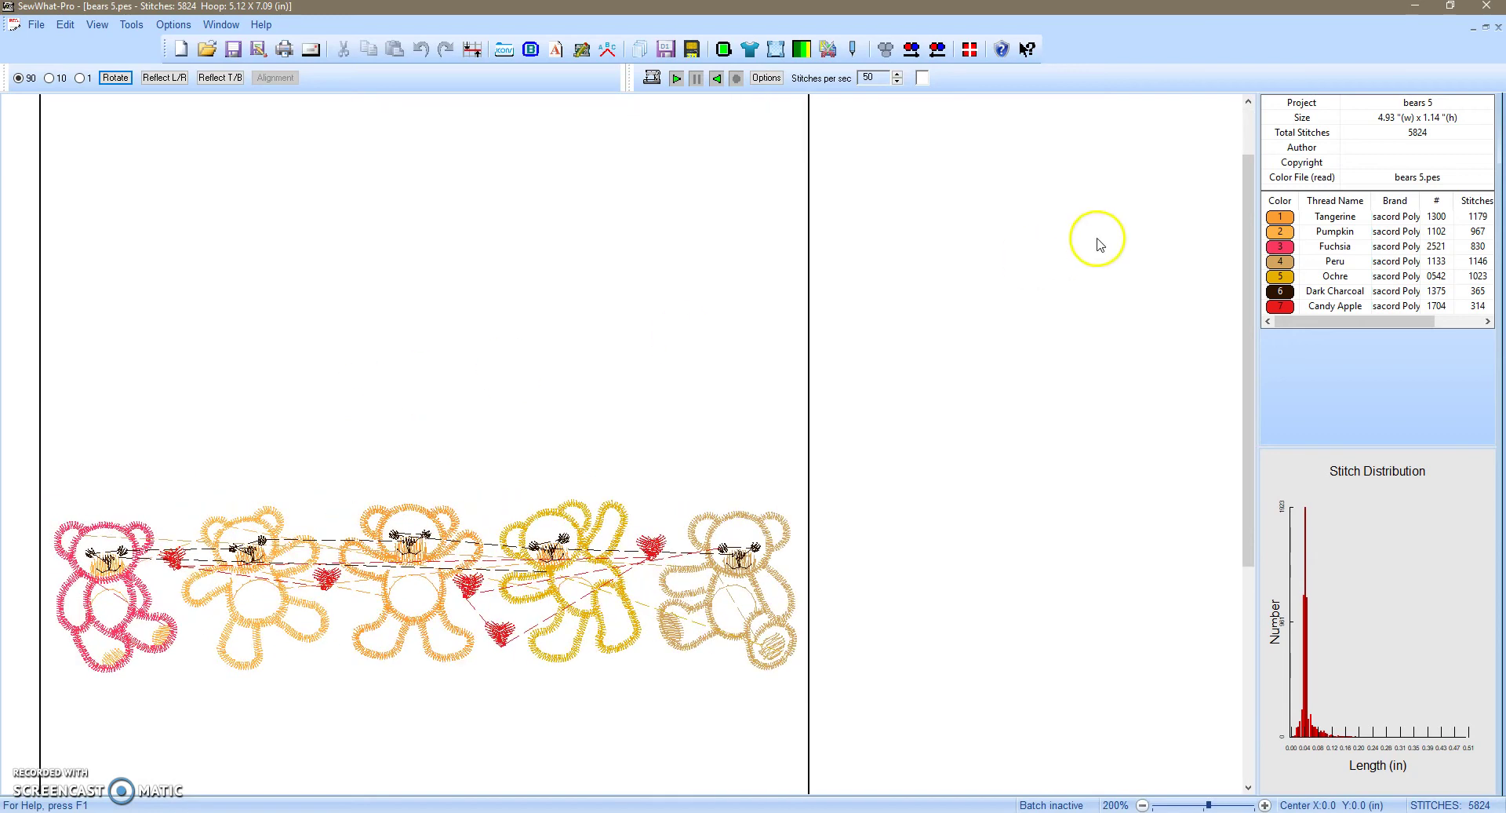
scroll(1237, 296, "down", 2)
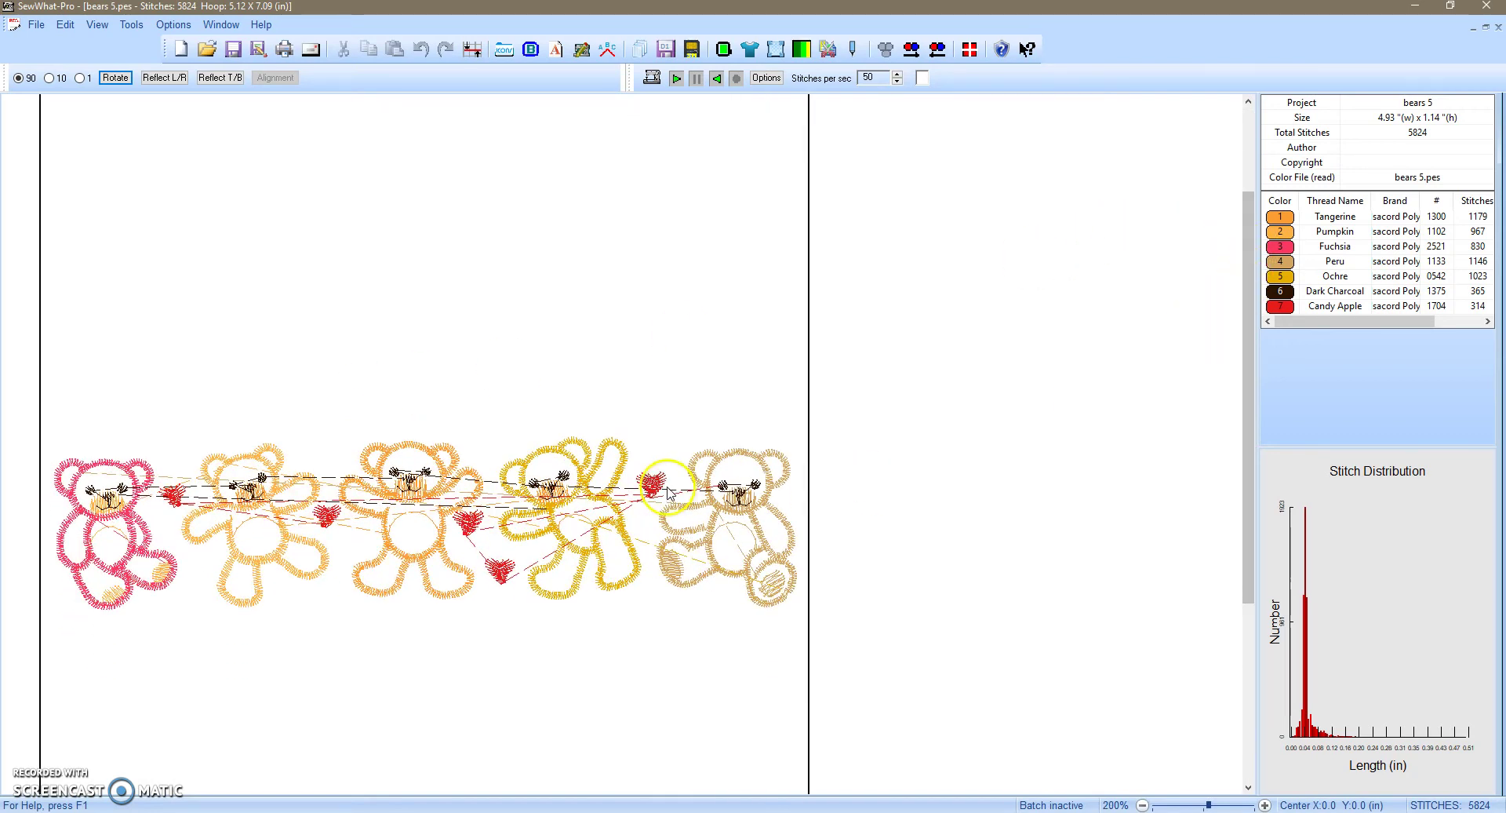
scroll(668, 492, "up", 1)
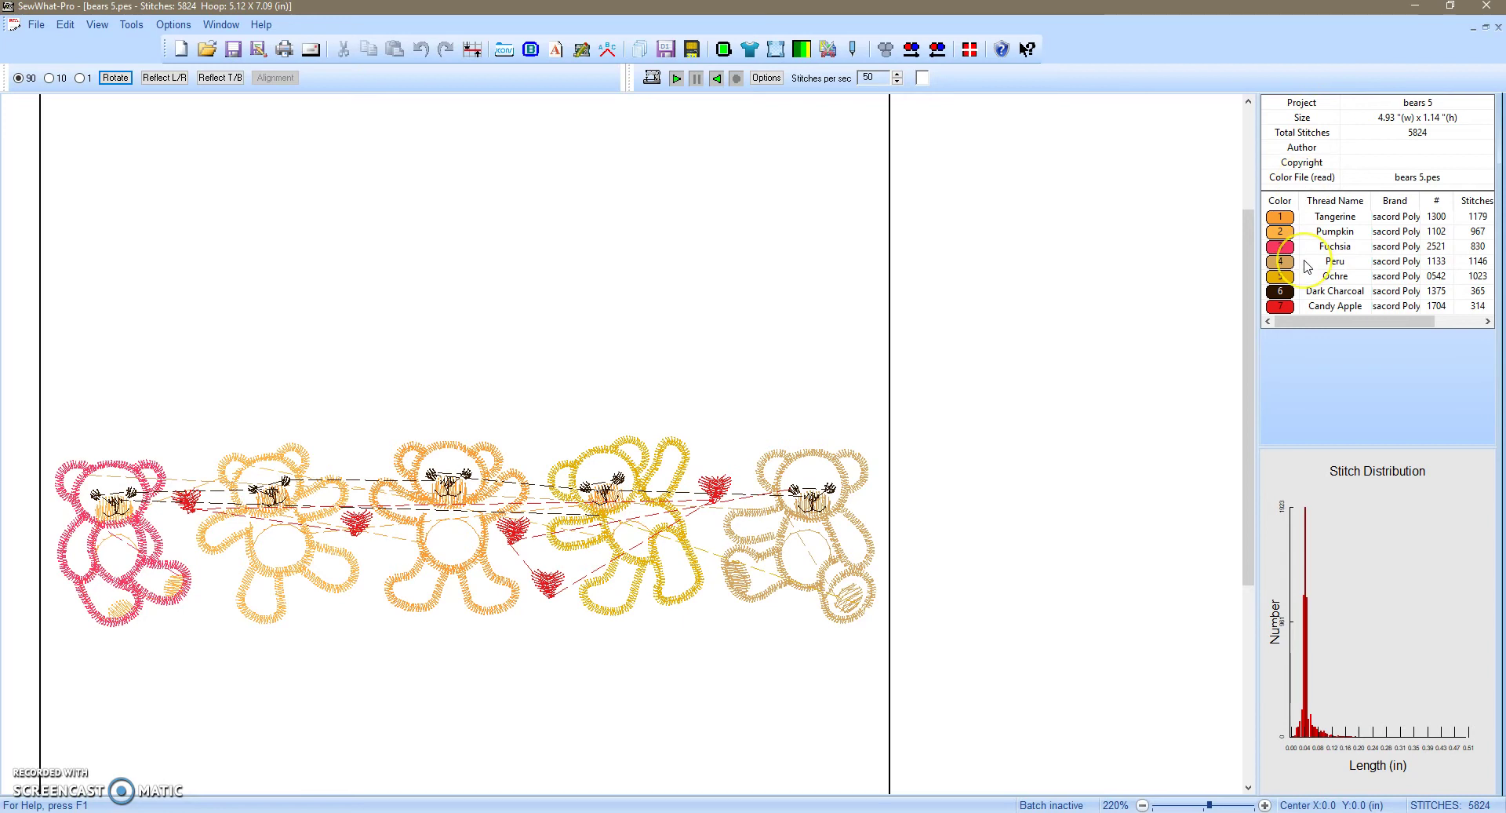
left_click(1281, 222)
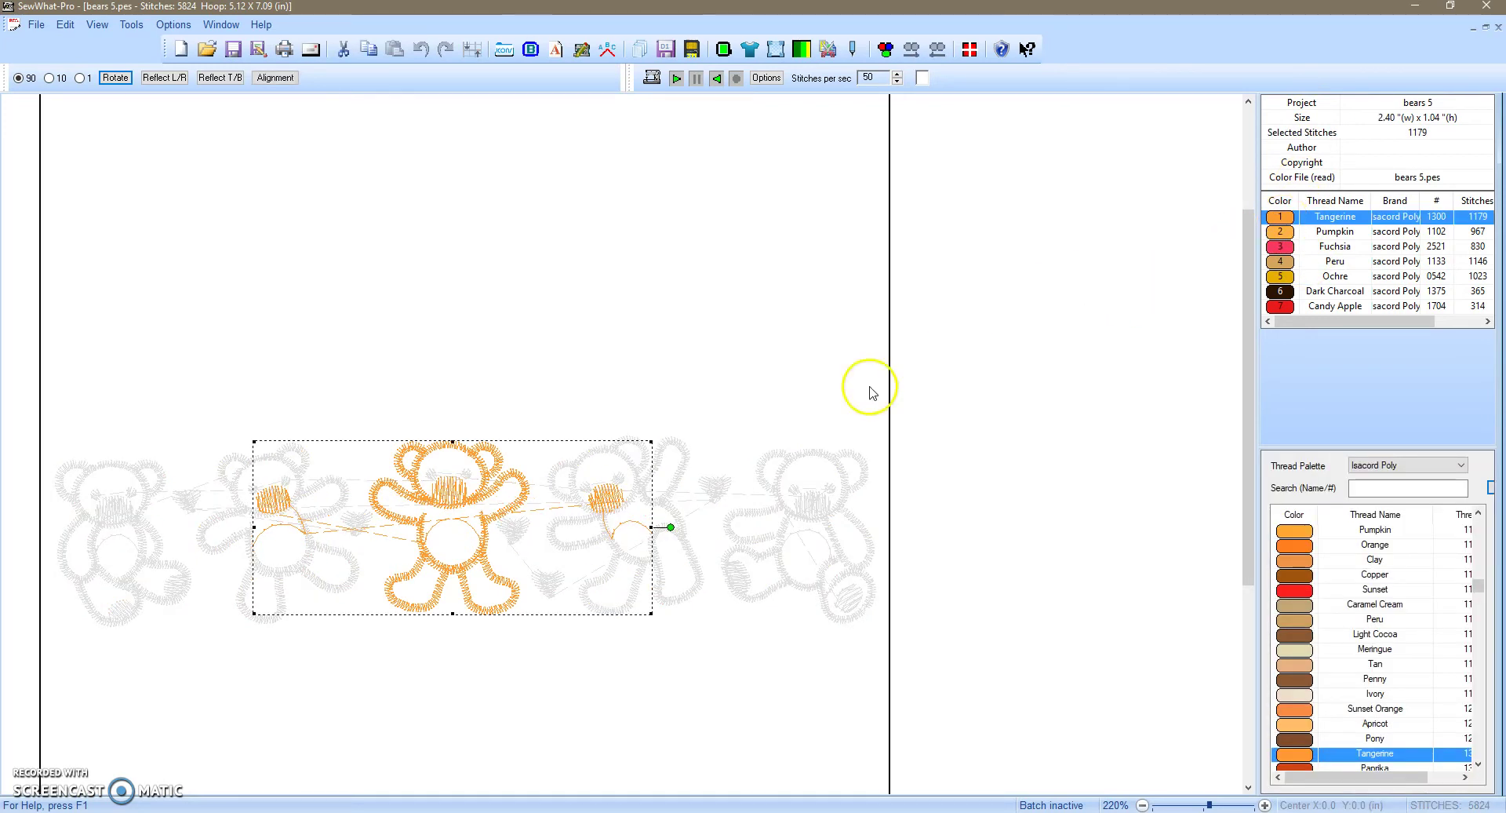
left_click(1239, 805)
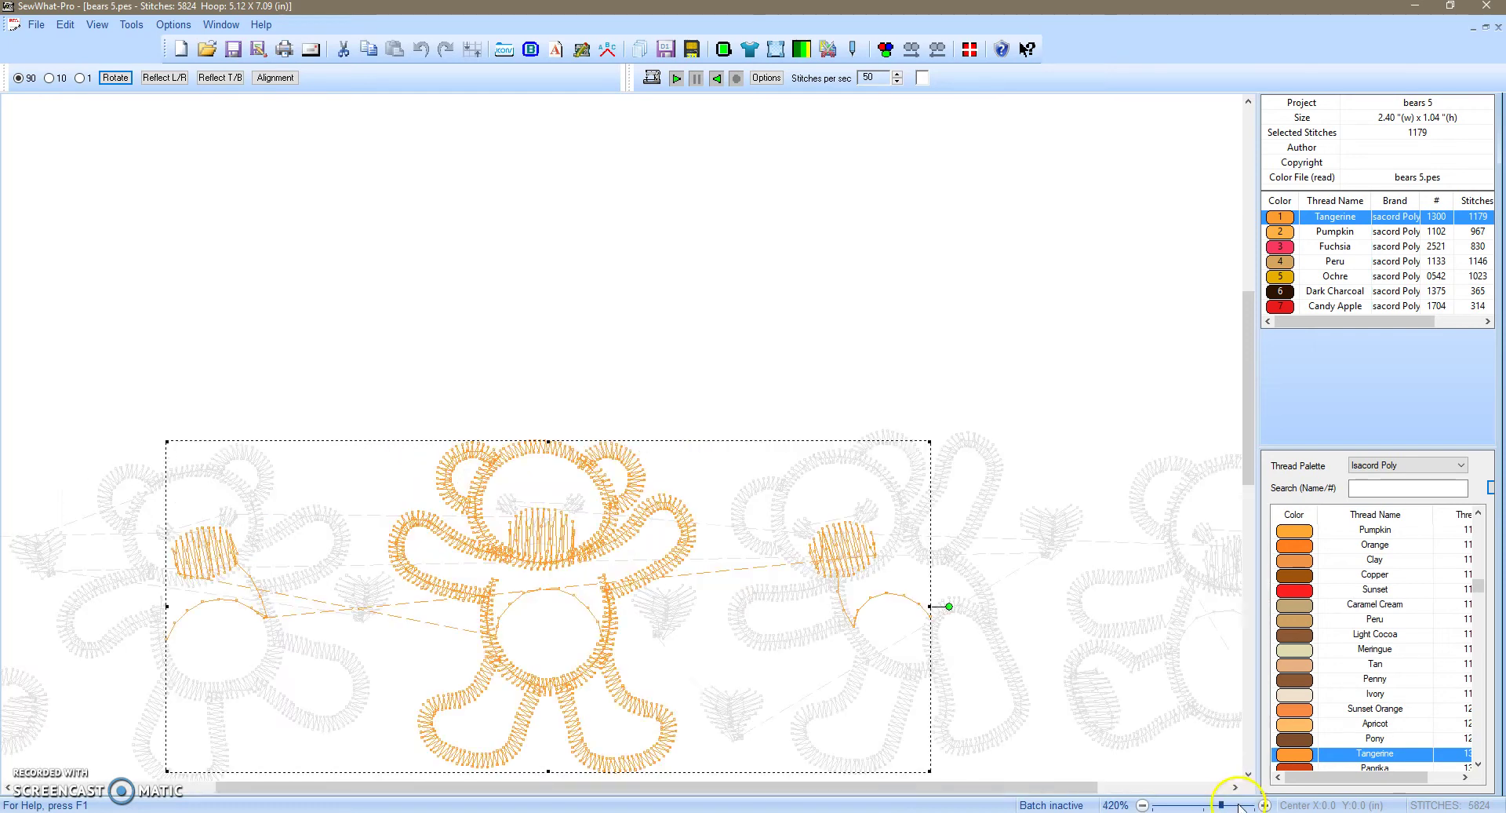
left_click(1241, 804)
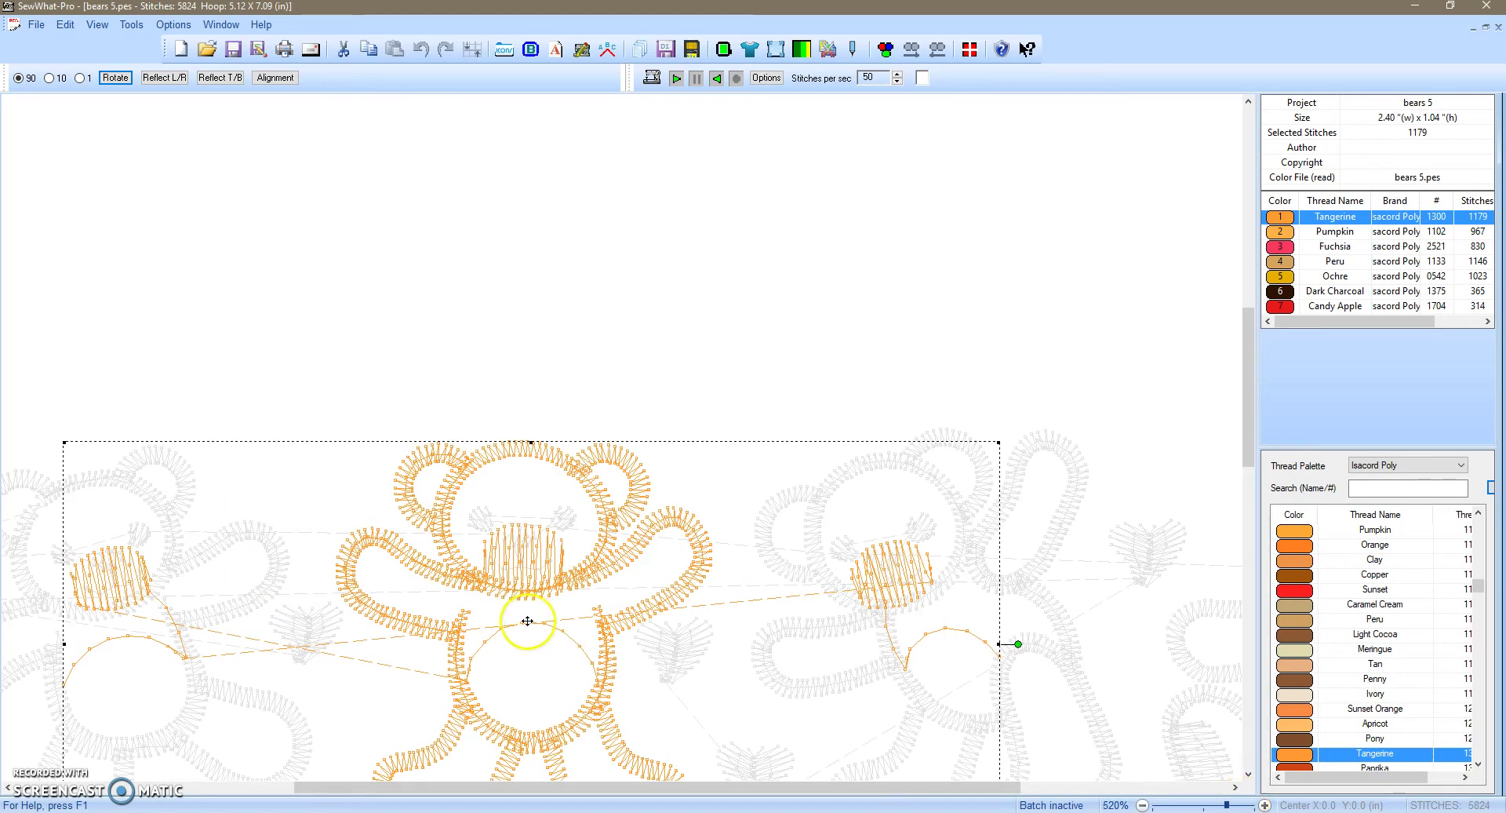
left_click_drag(1249, 366, 1250, 398)
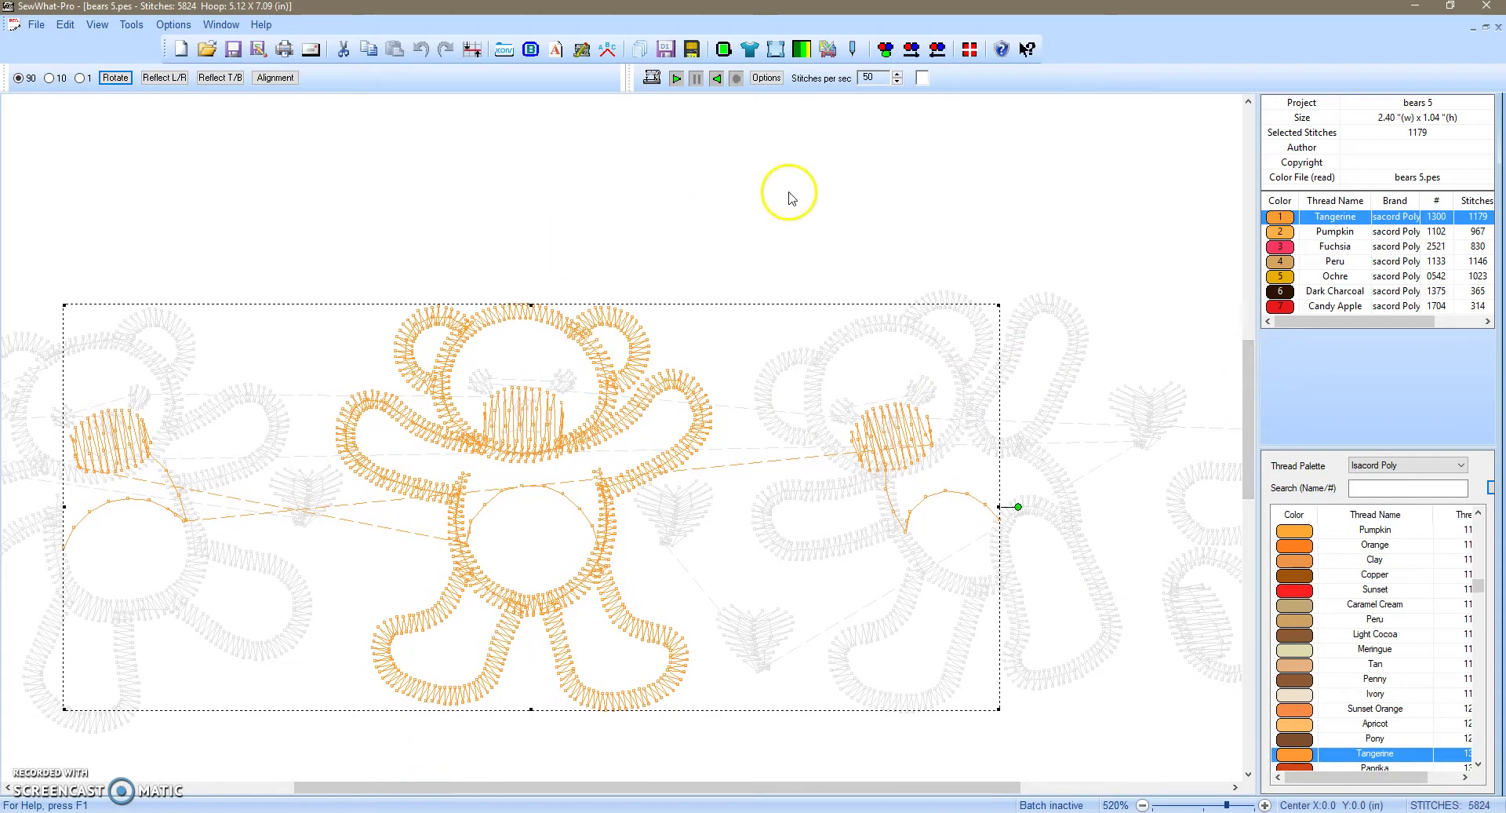
left_click(827, 51)
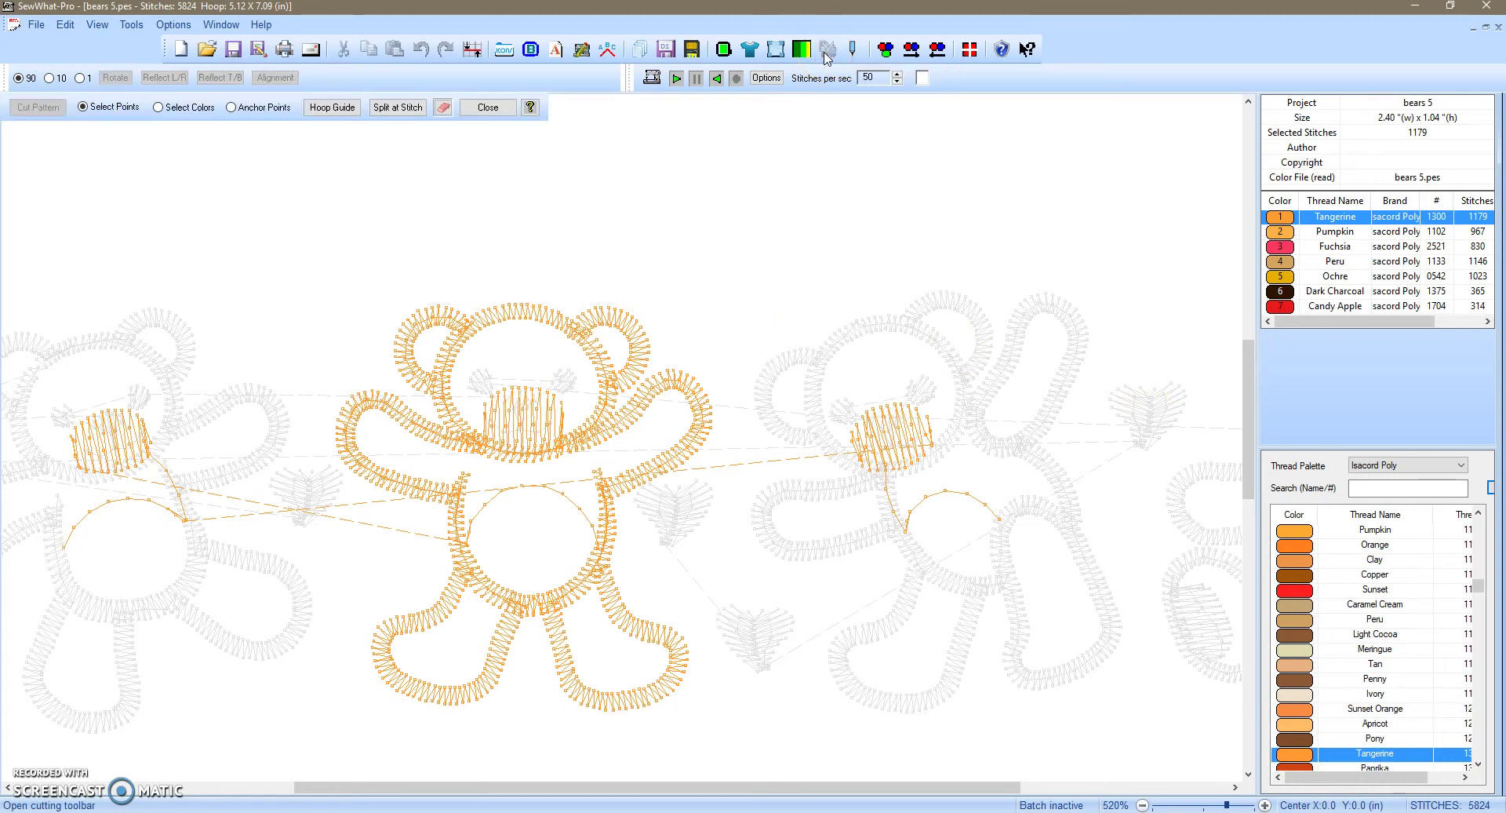
left_click(416, 107)
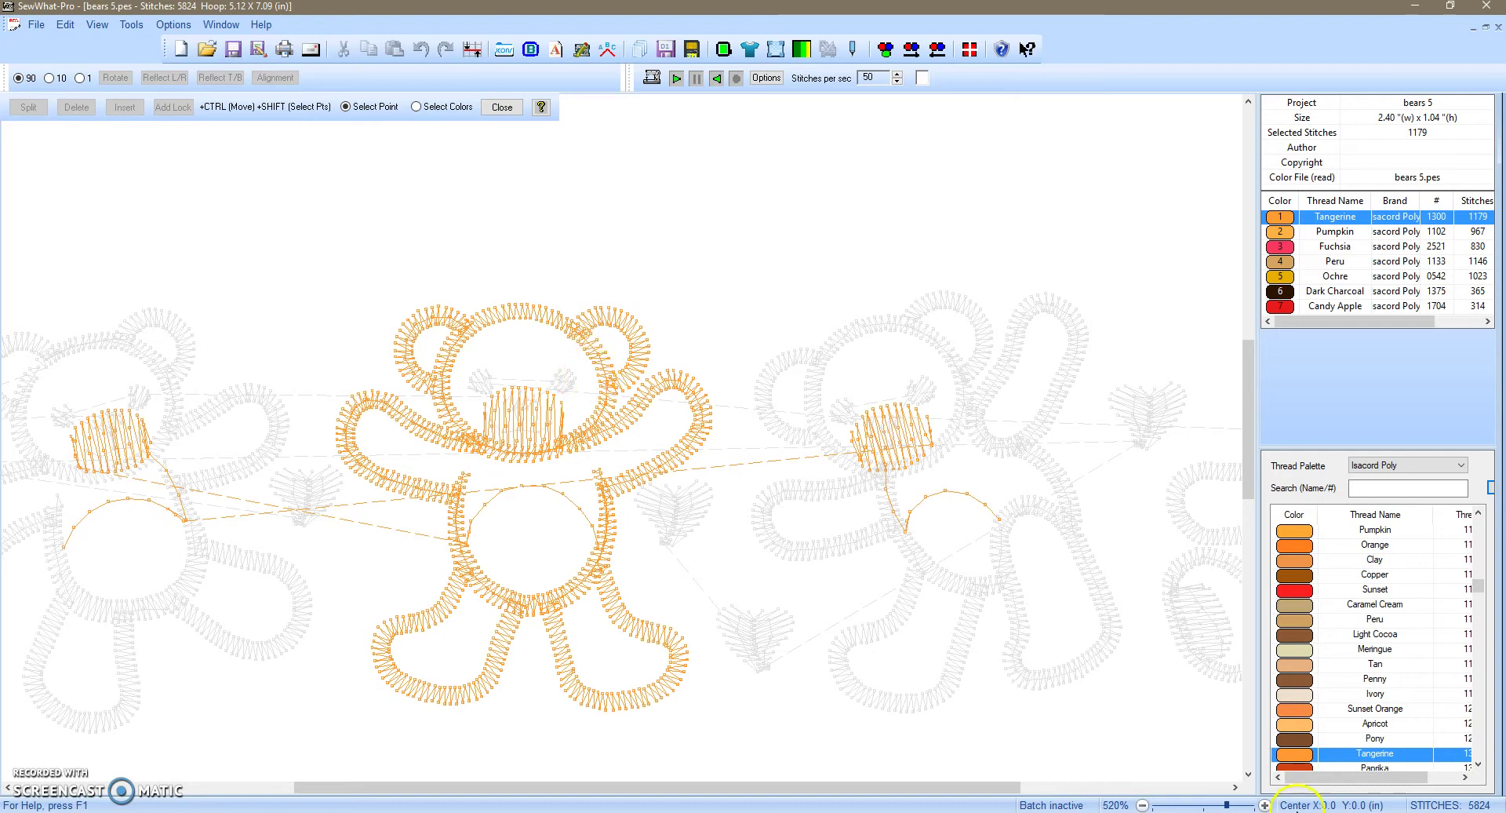
- Split the Tangerine thread at the second bear's tummy stitch where the long jump to the fourth bear begins
left_click(1241, 806)
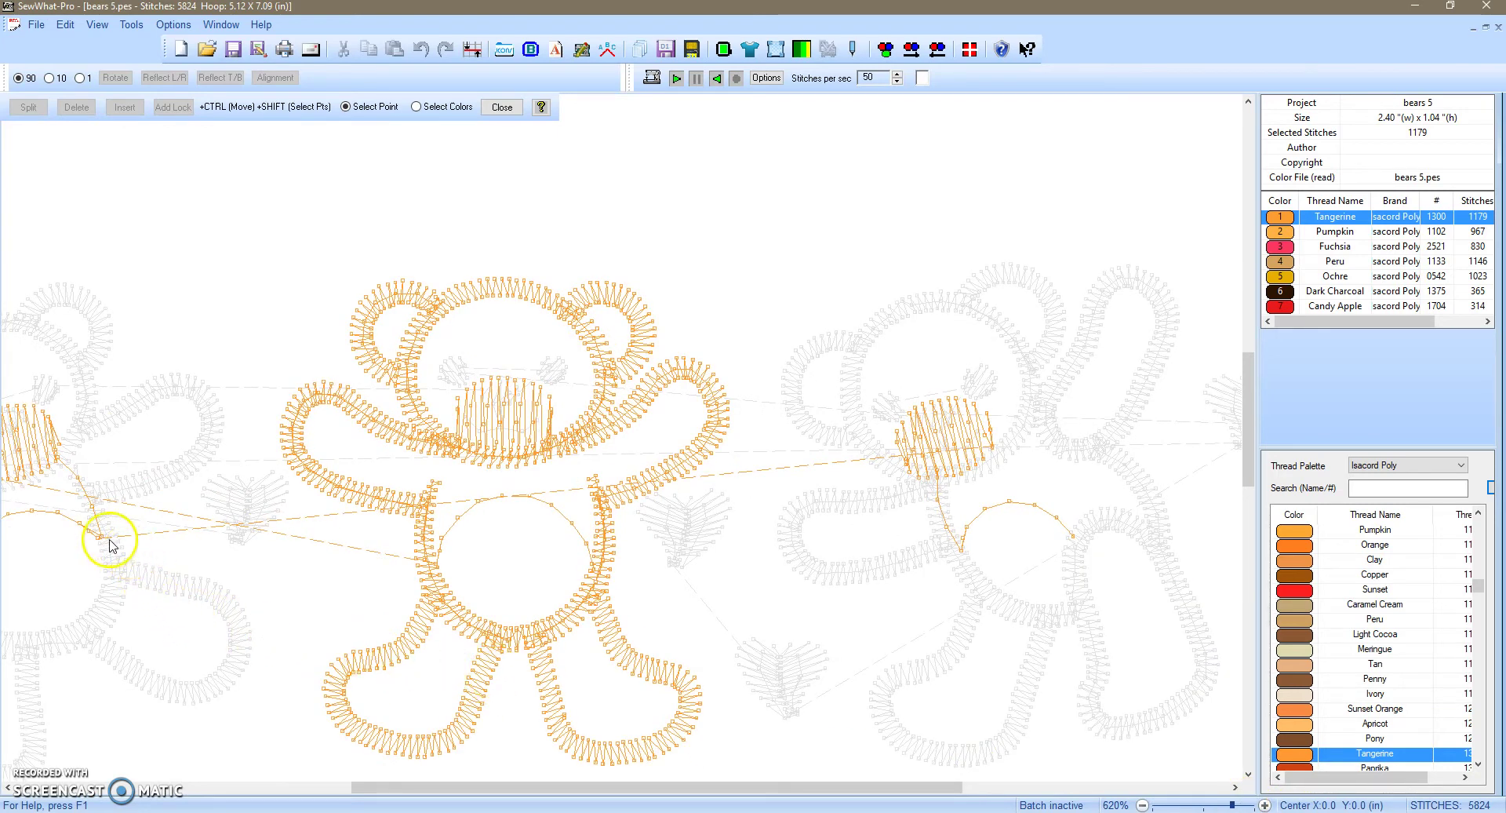
left_click(133, 532)
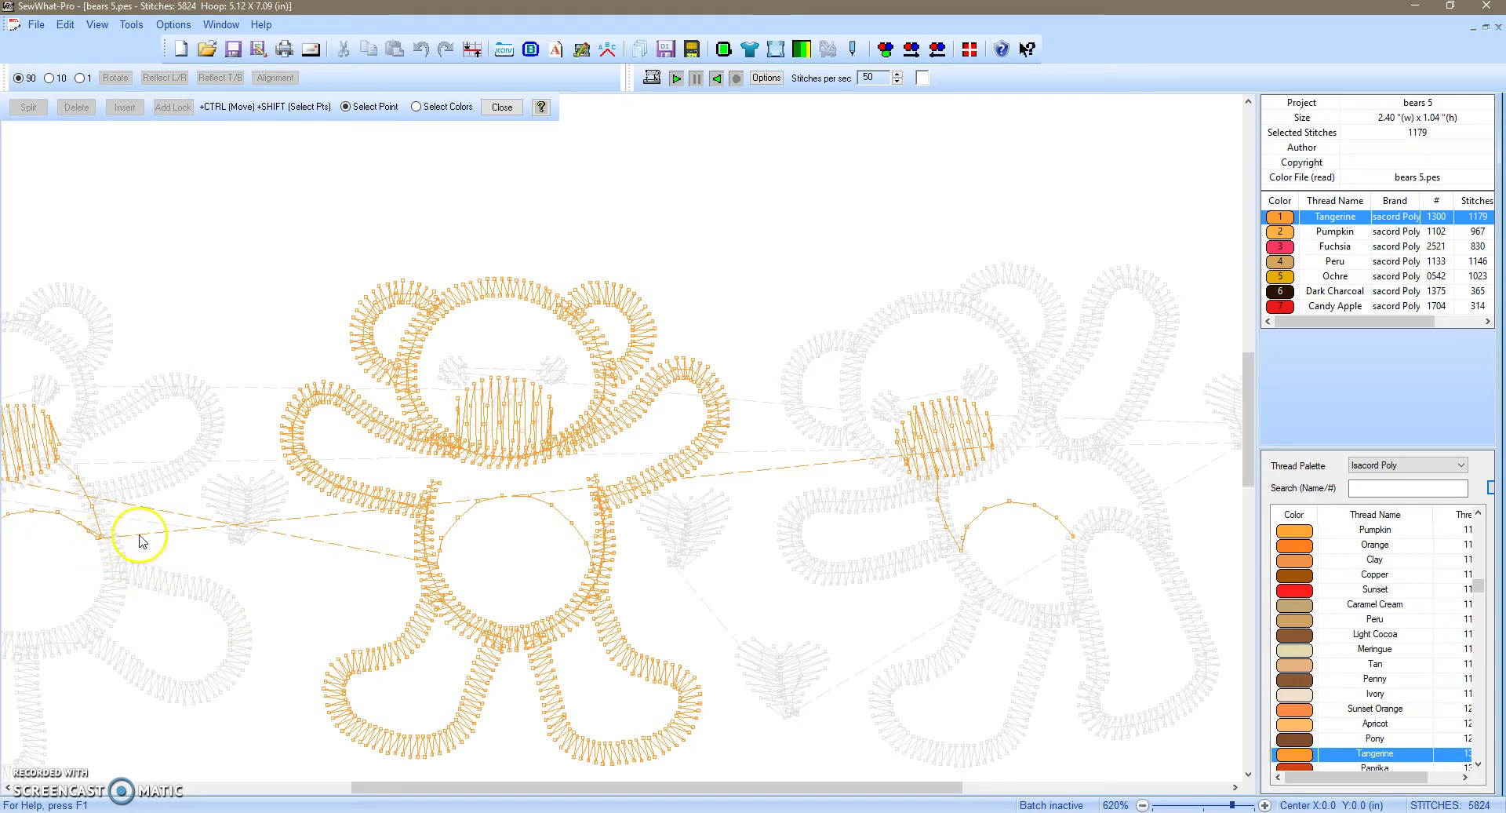
left_click(840, 465)
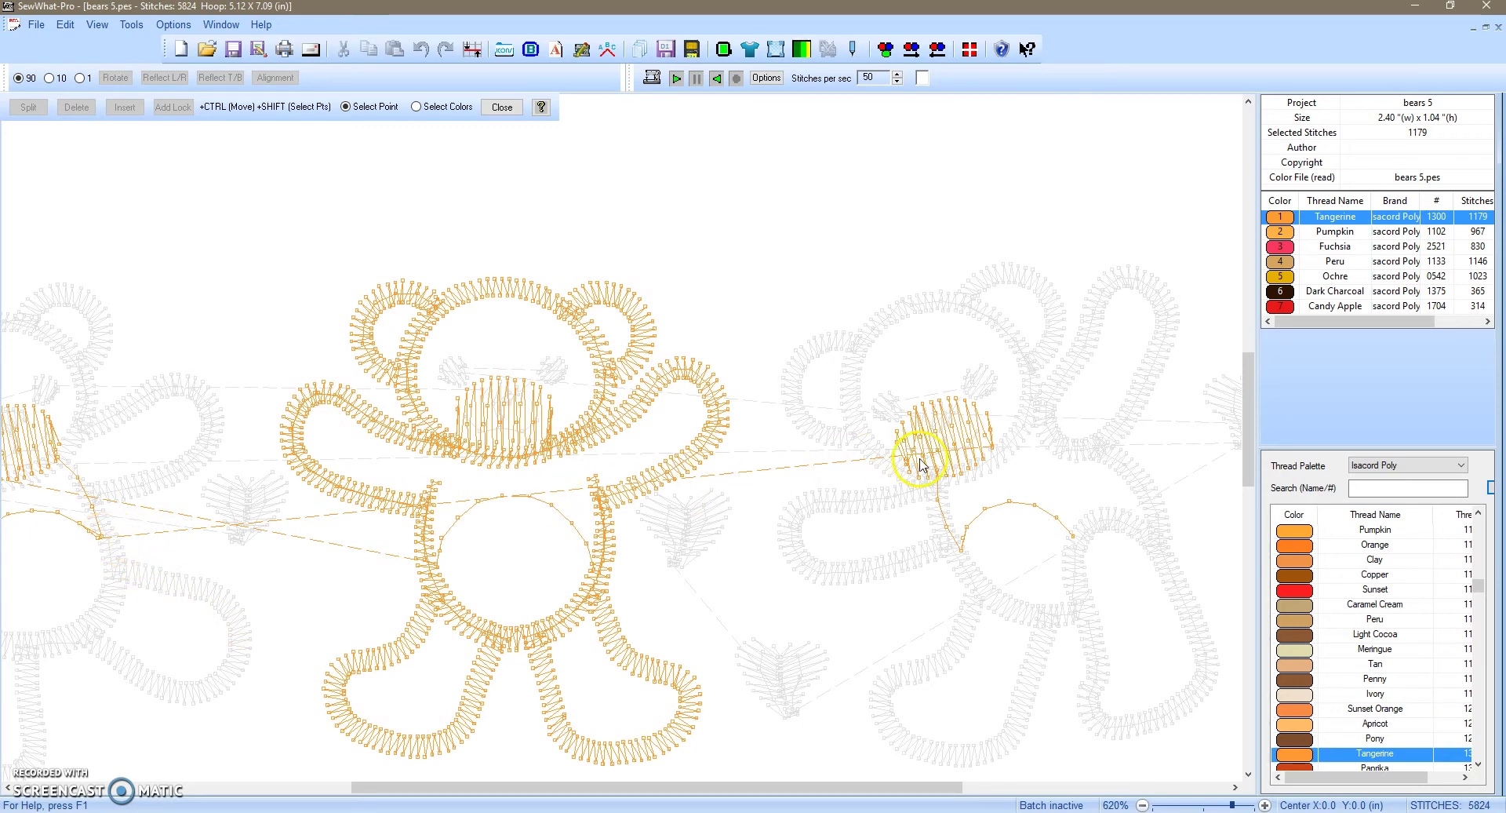
left_click(97, 539)
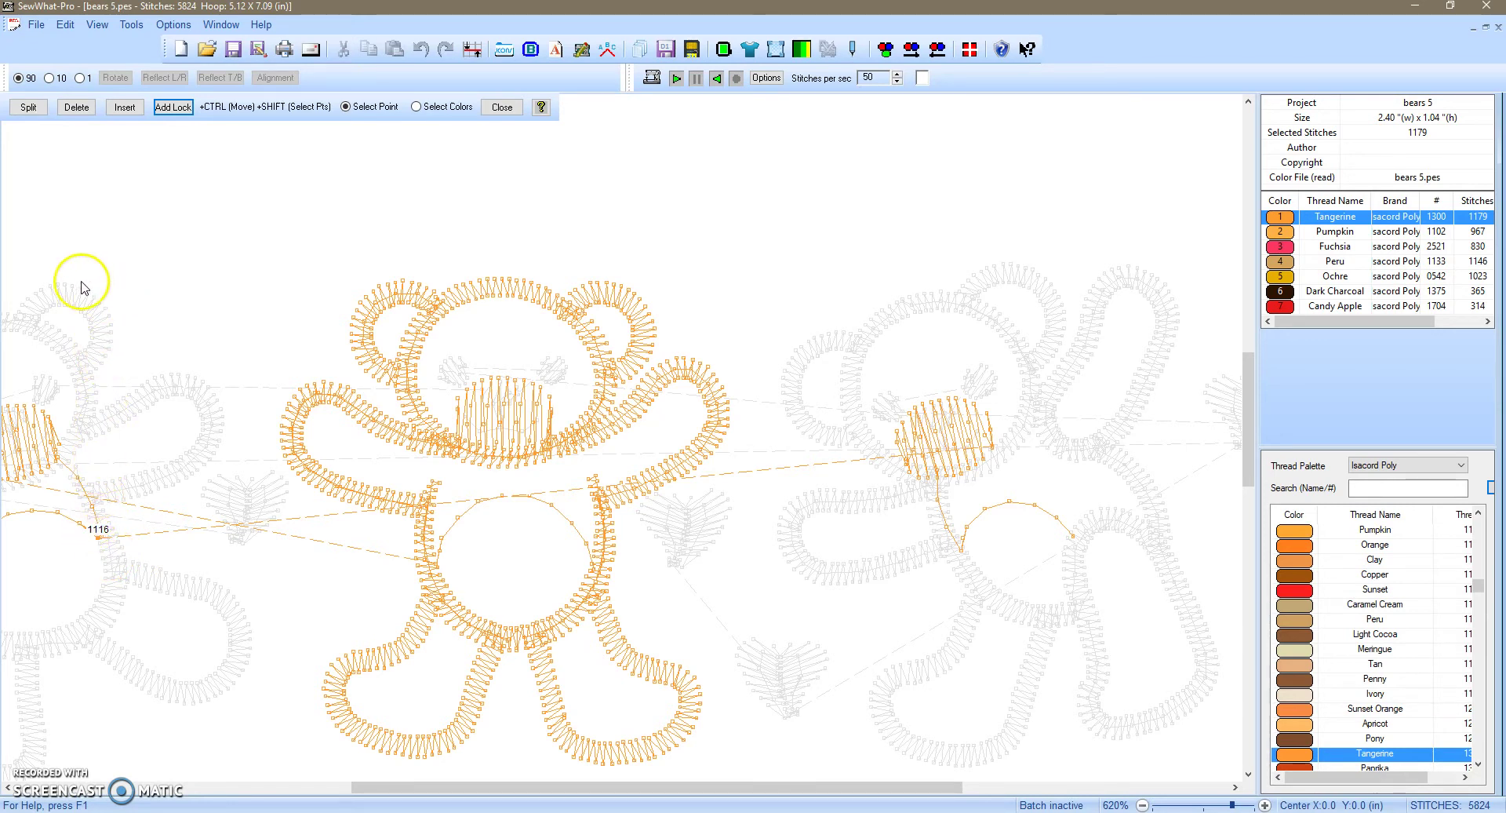
left_click(31, 110)
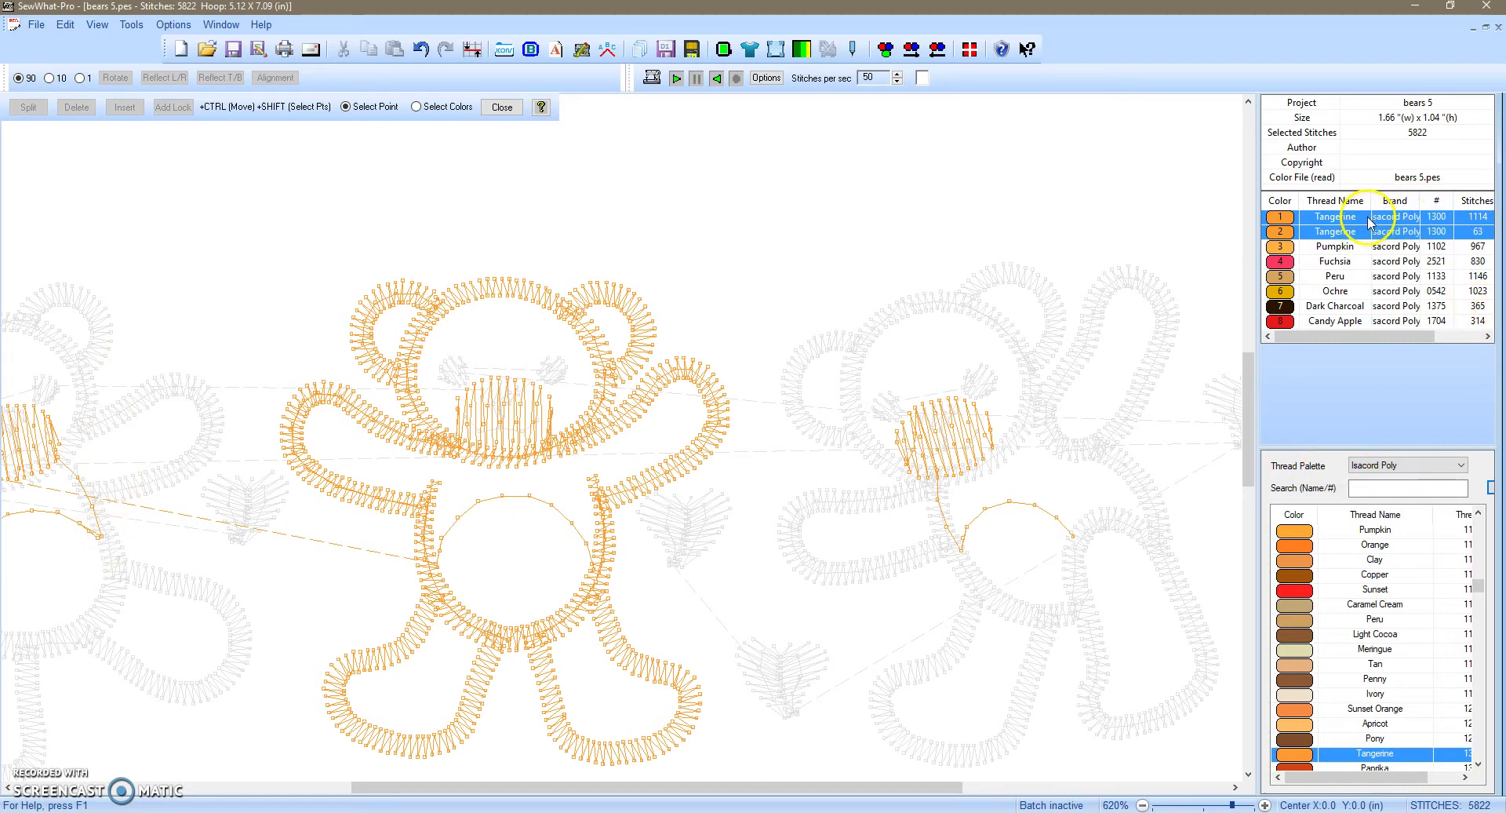
- Inspect the Pumpkin, Fuchsia, Peru and Ochre thread colours one by one for jump stitches between bears
left_click(1282, 249)
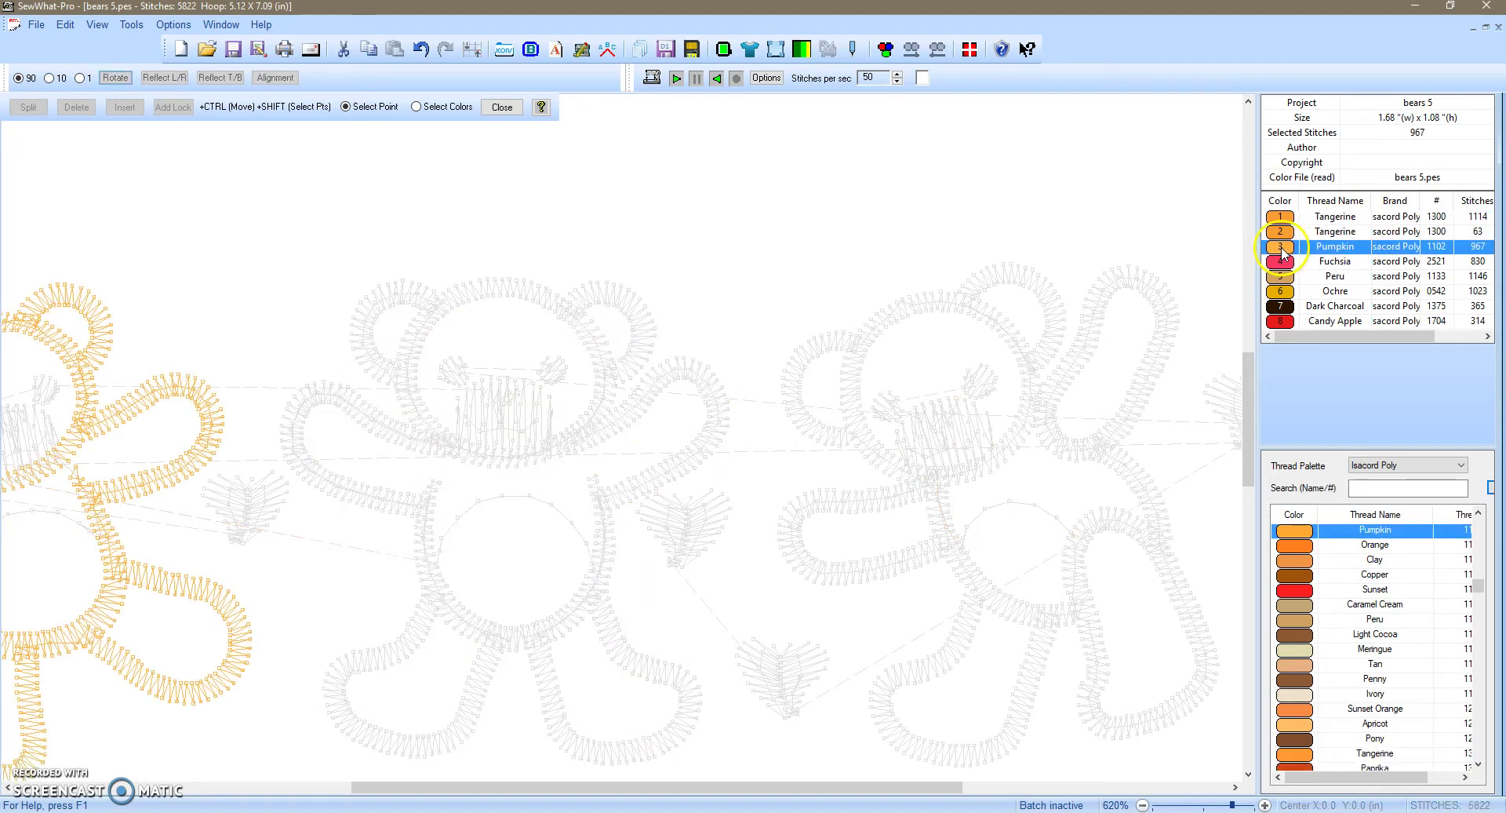
left_click_drag(566, 780, 295, 784)
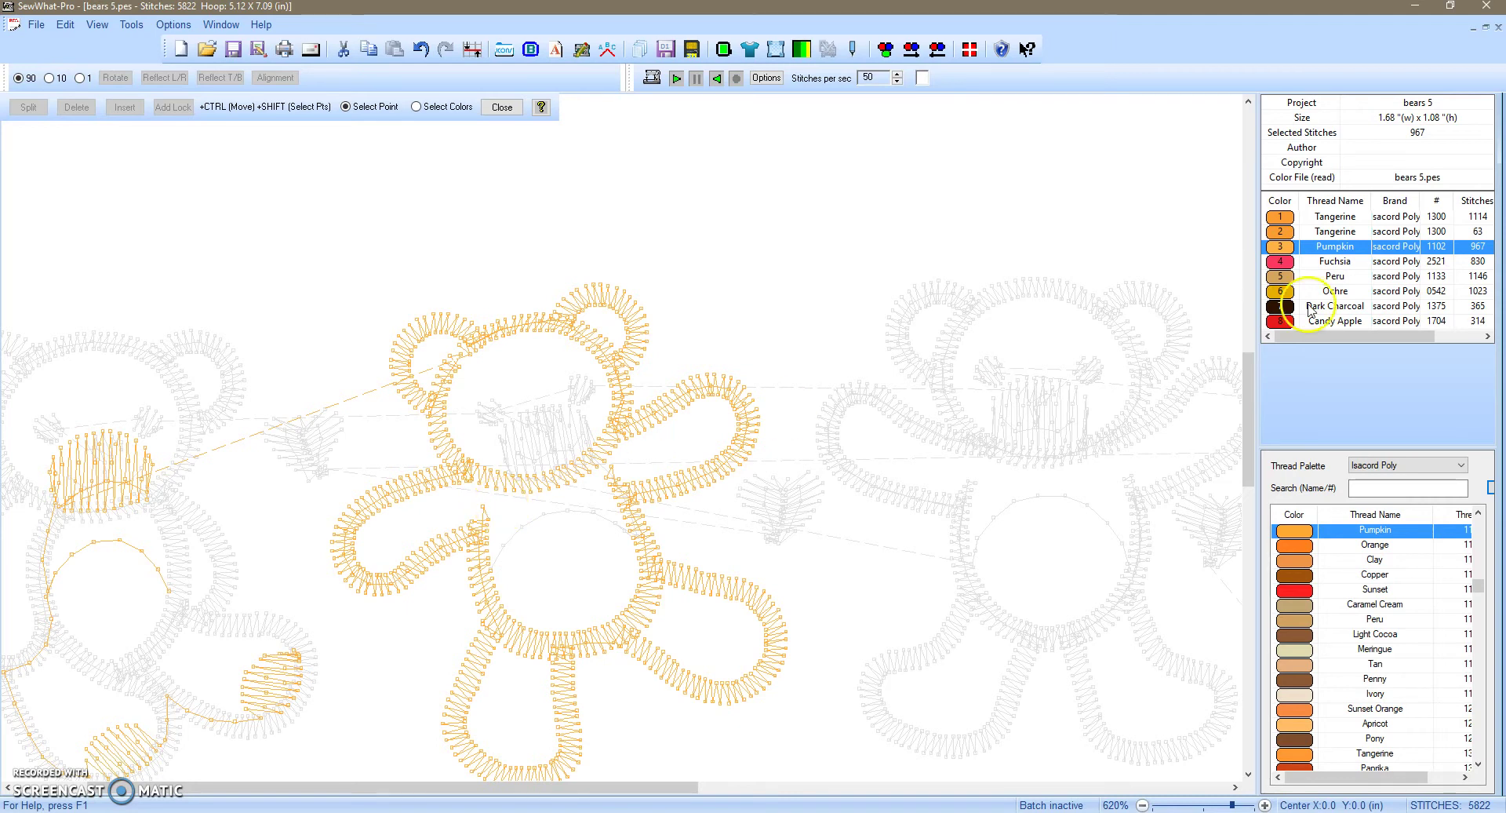
left_click(1279, 261)
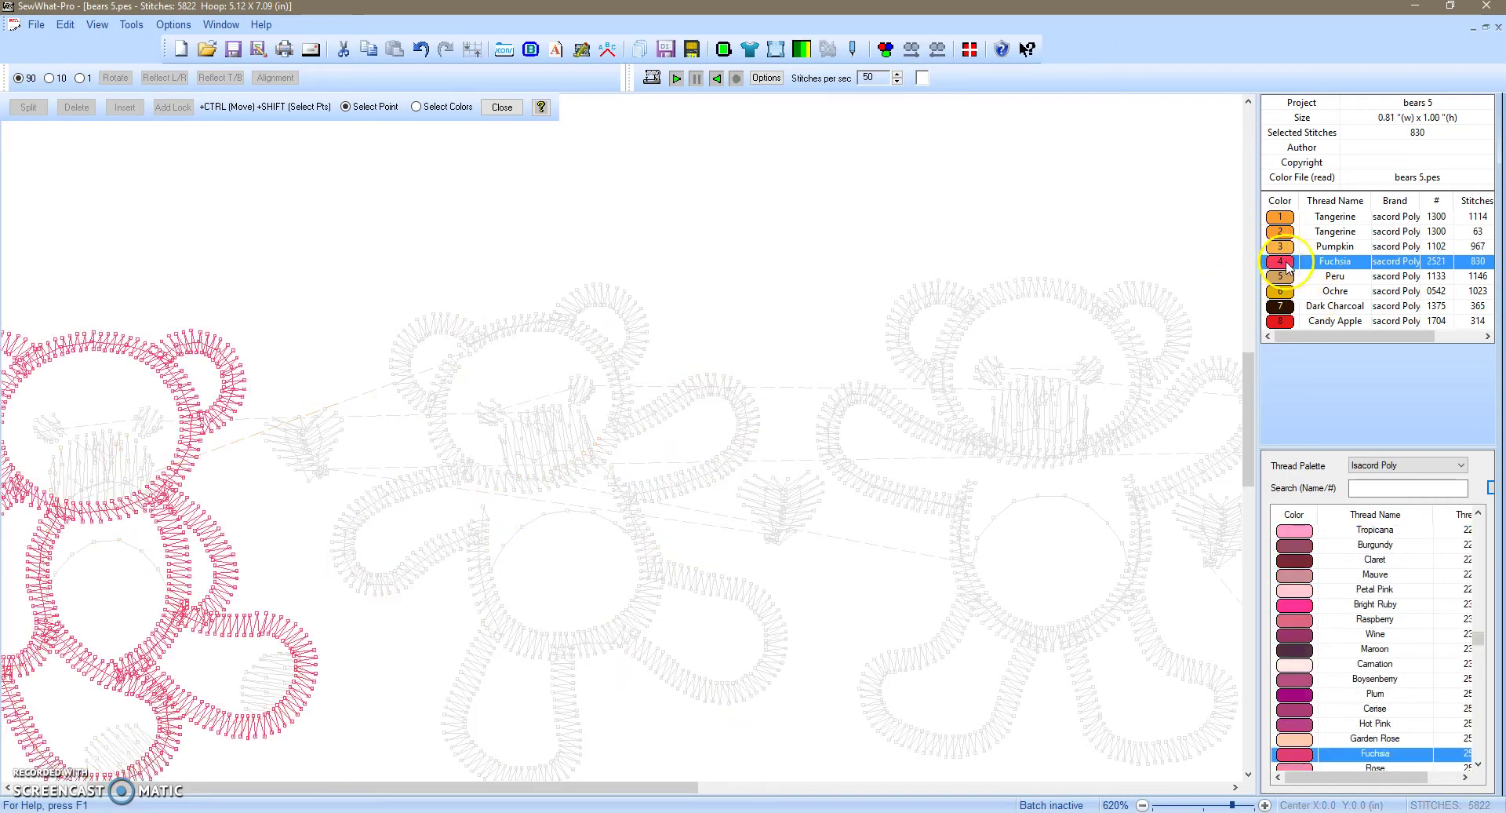
left_click_drag(541, 784, 1151, 765)
left_click(1280, 276)
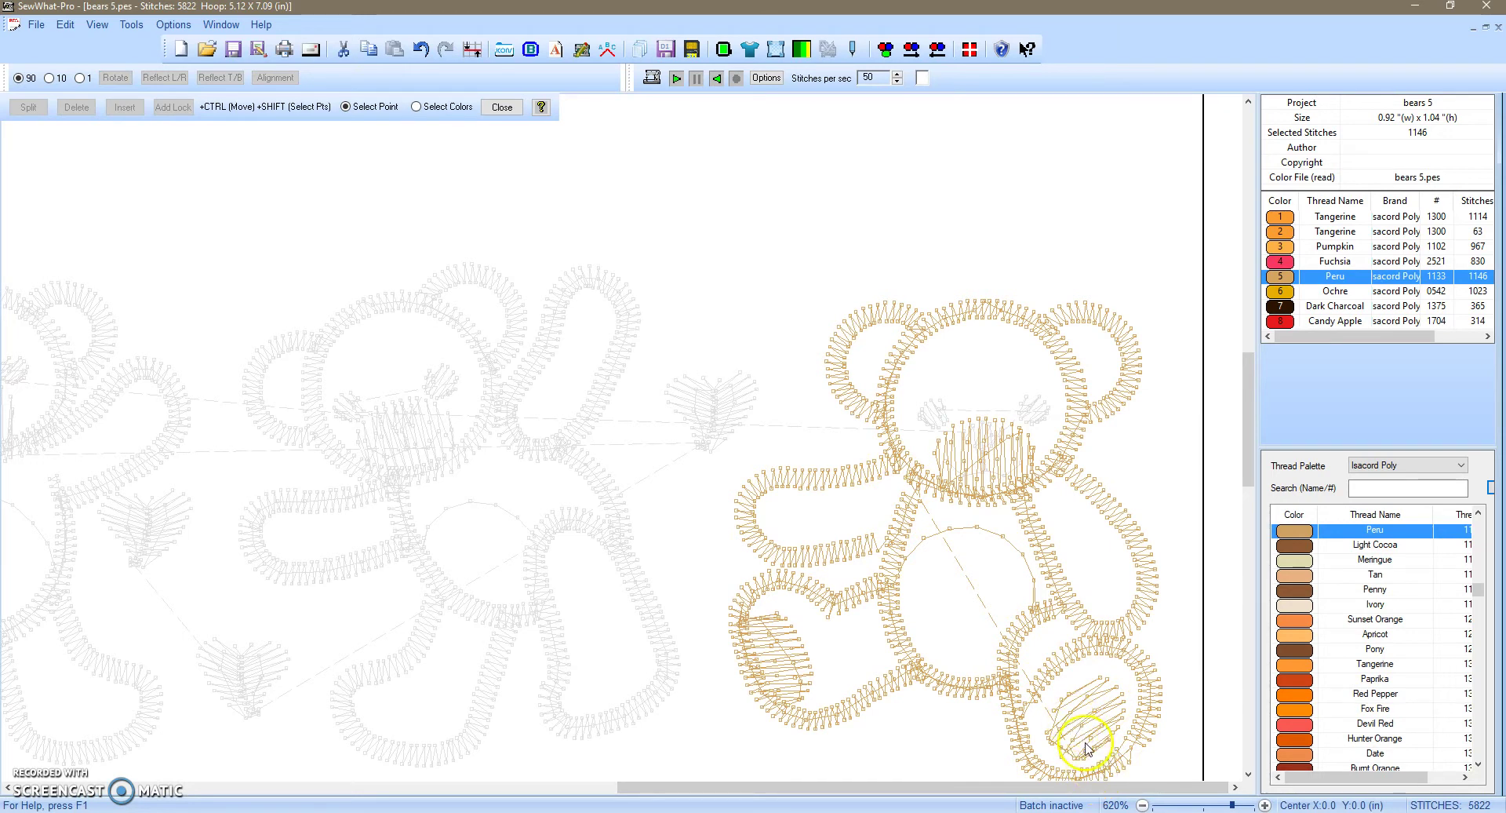
left_click(1279, 292)
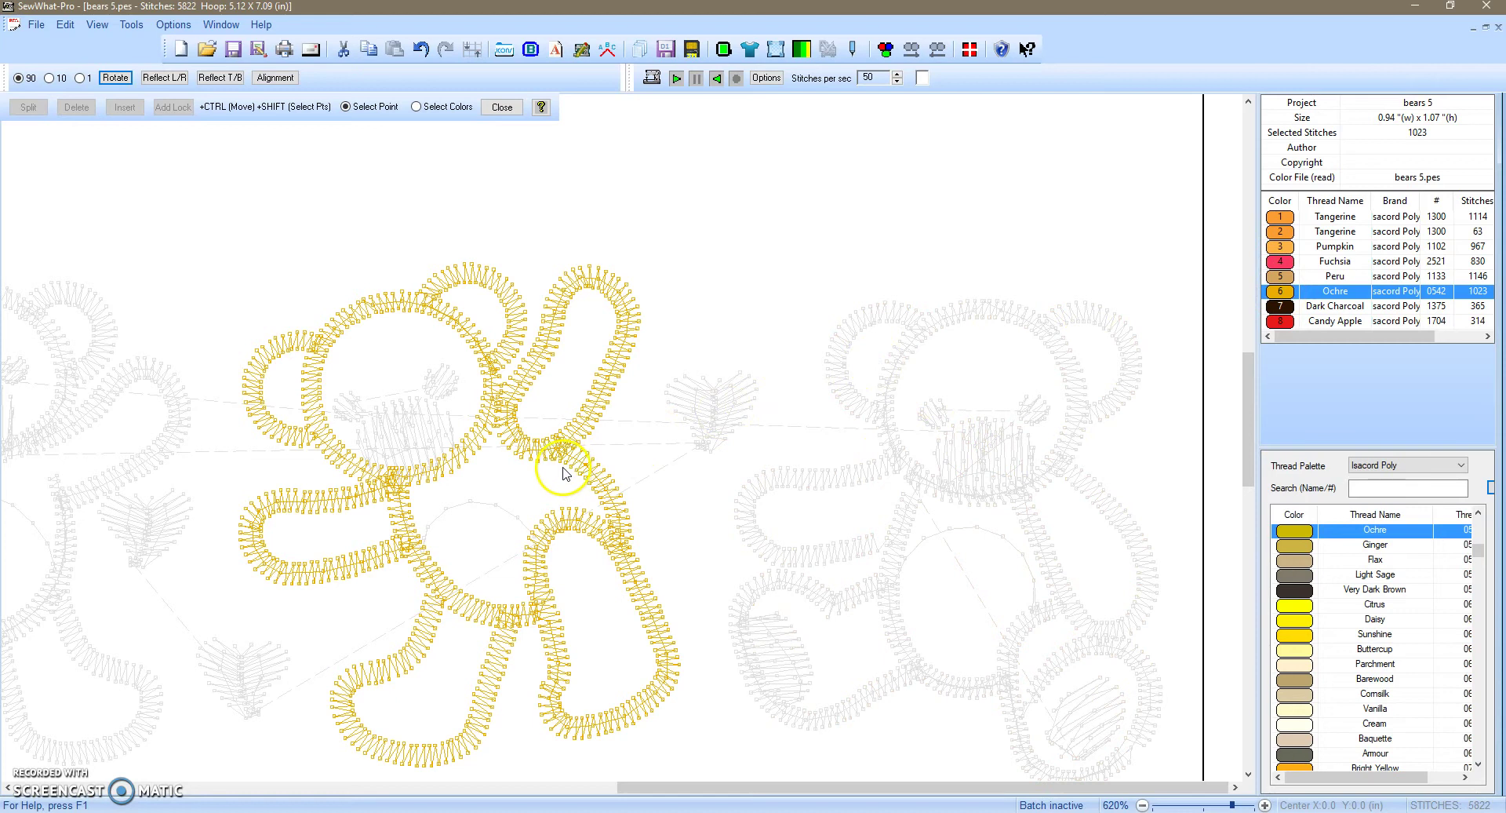
- Select the Dark Charcoal thread to isolate the facial details, focusing on the first bear's eyes and nose
left_click(1280, 308)
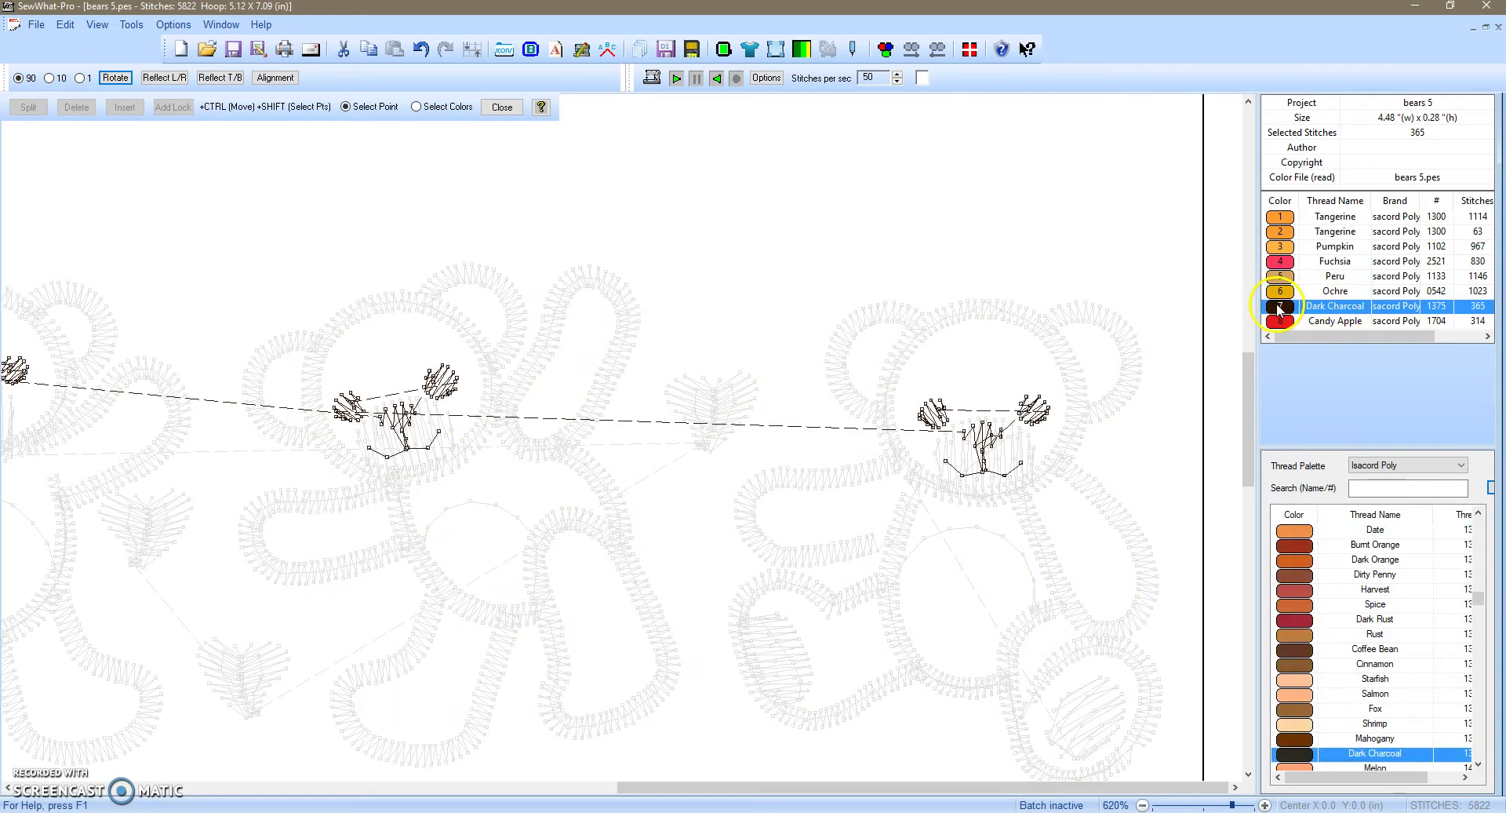
left_click_drag(740, 788, 120, 802)
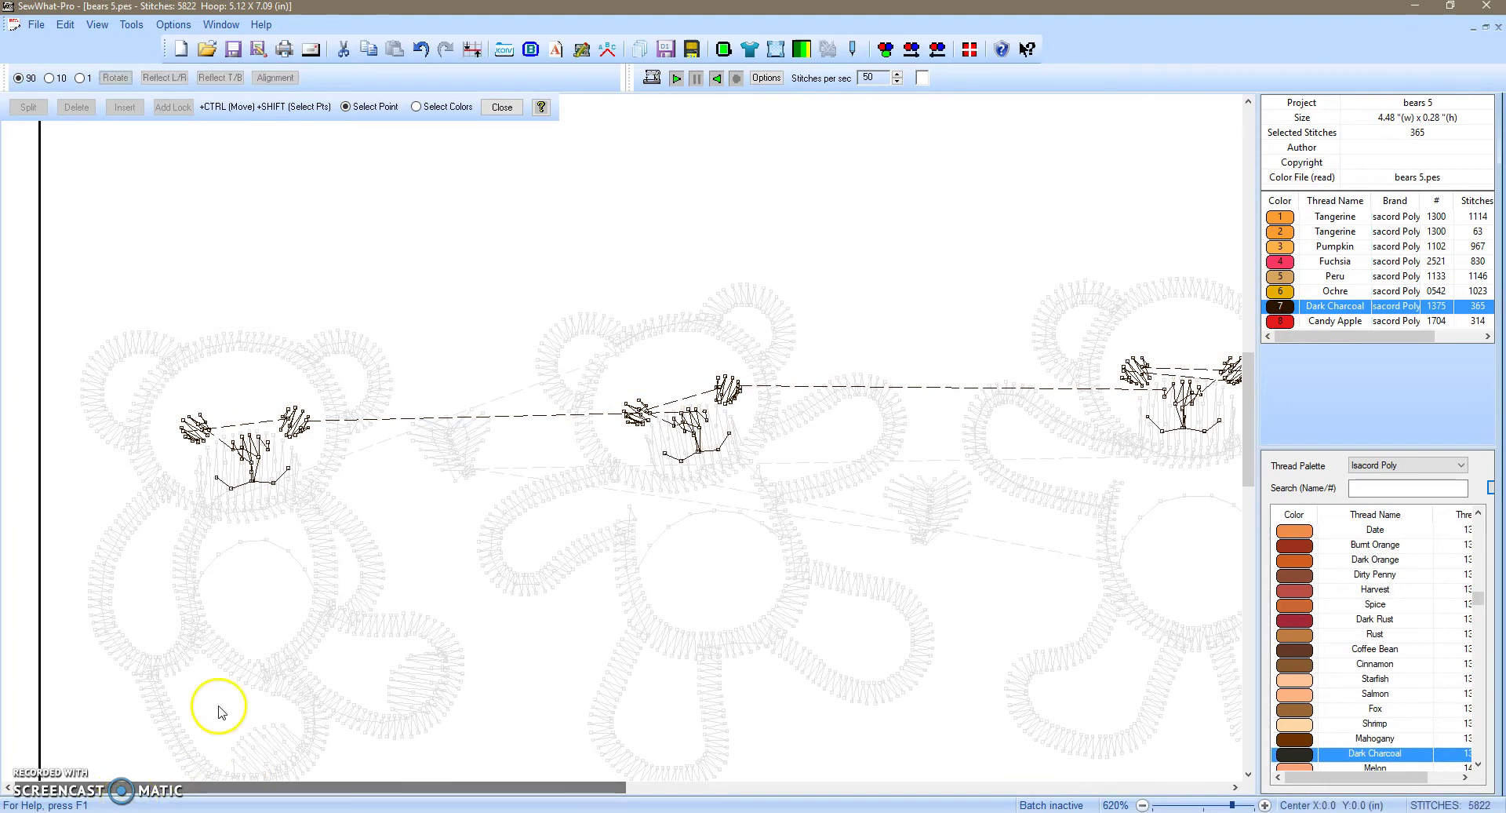
left_click(206, 429)
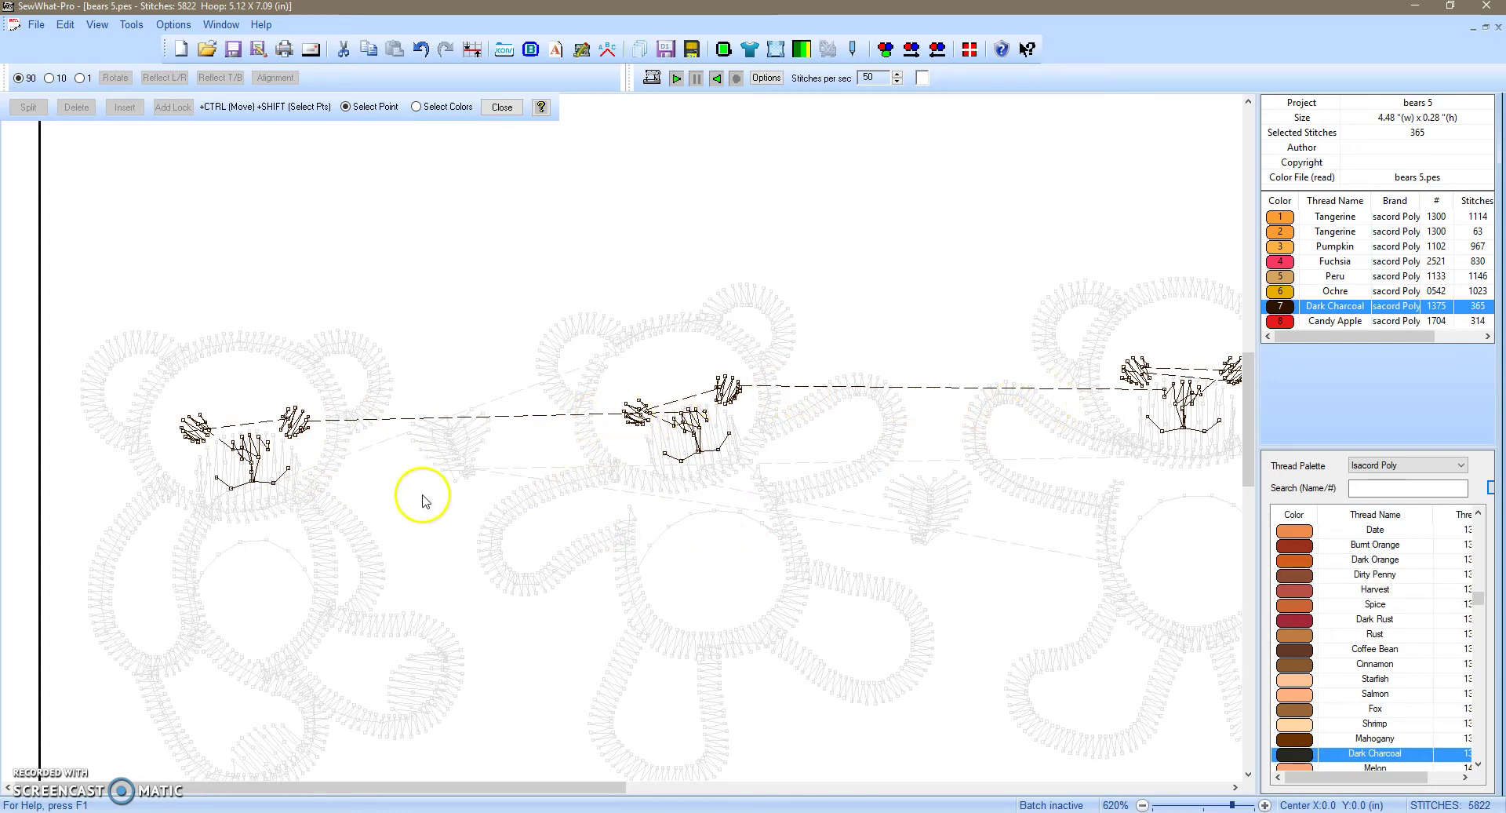
left_click(1244, 805)
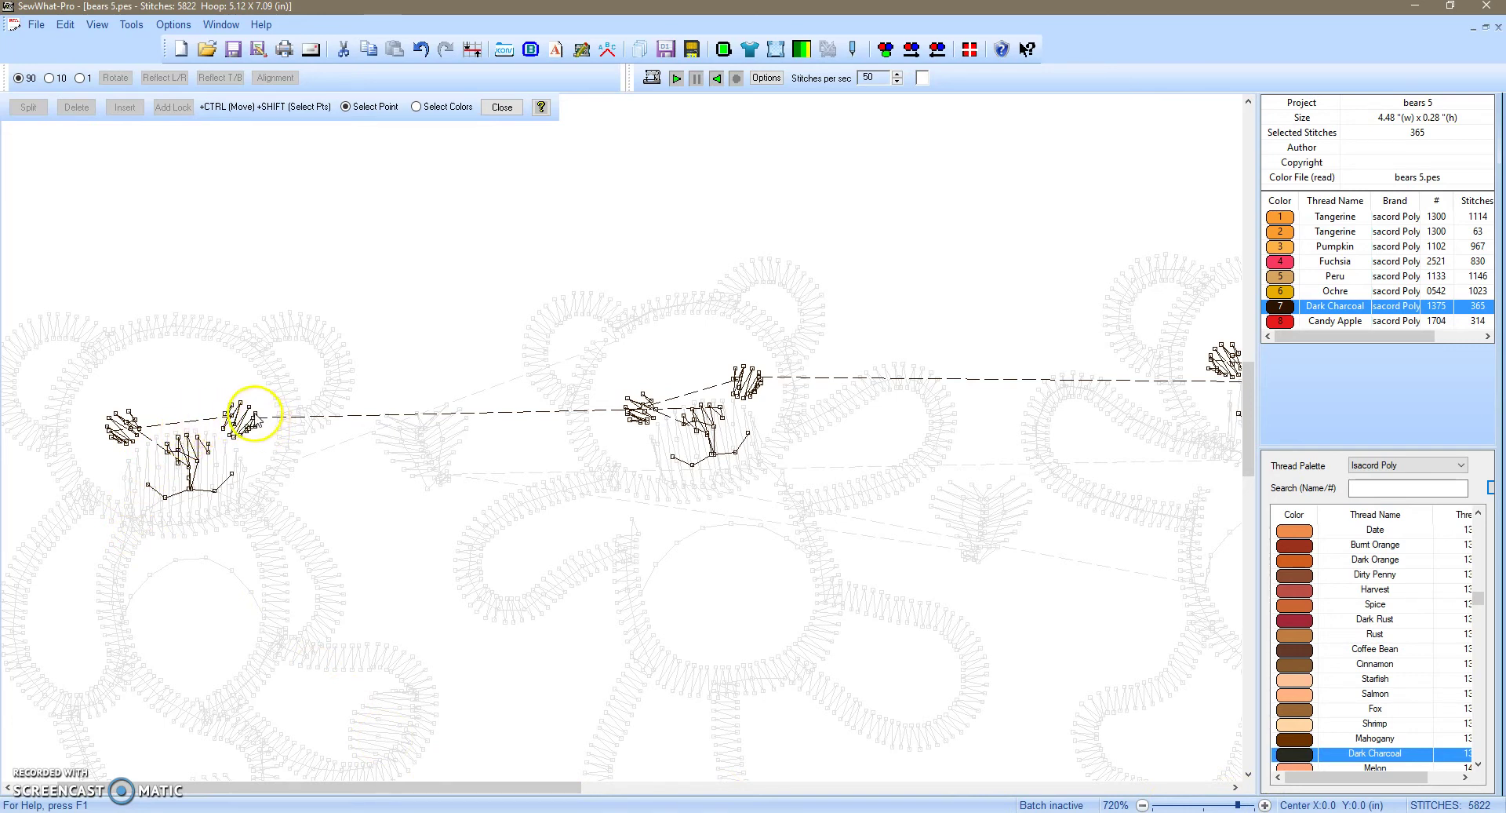
- Display the design's jump stitches as thick lines
left_click(98, 27)
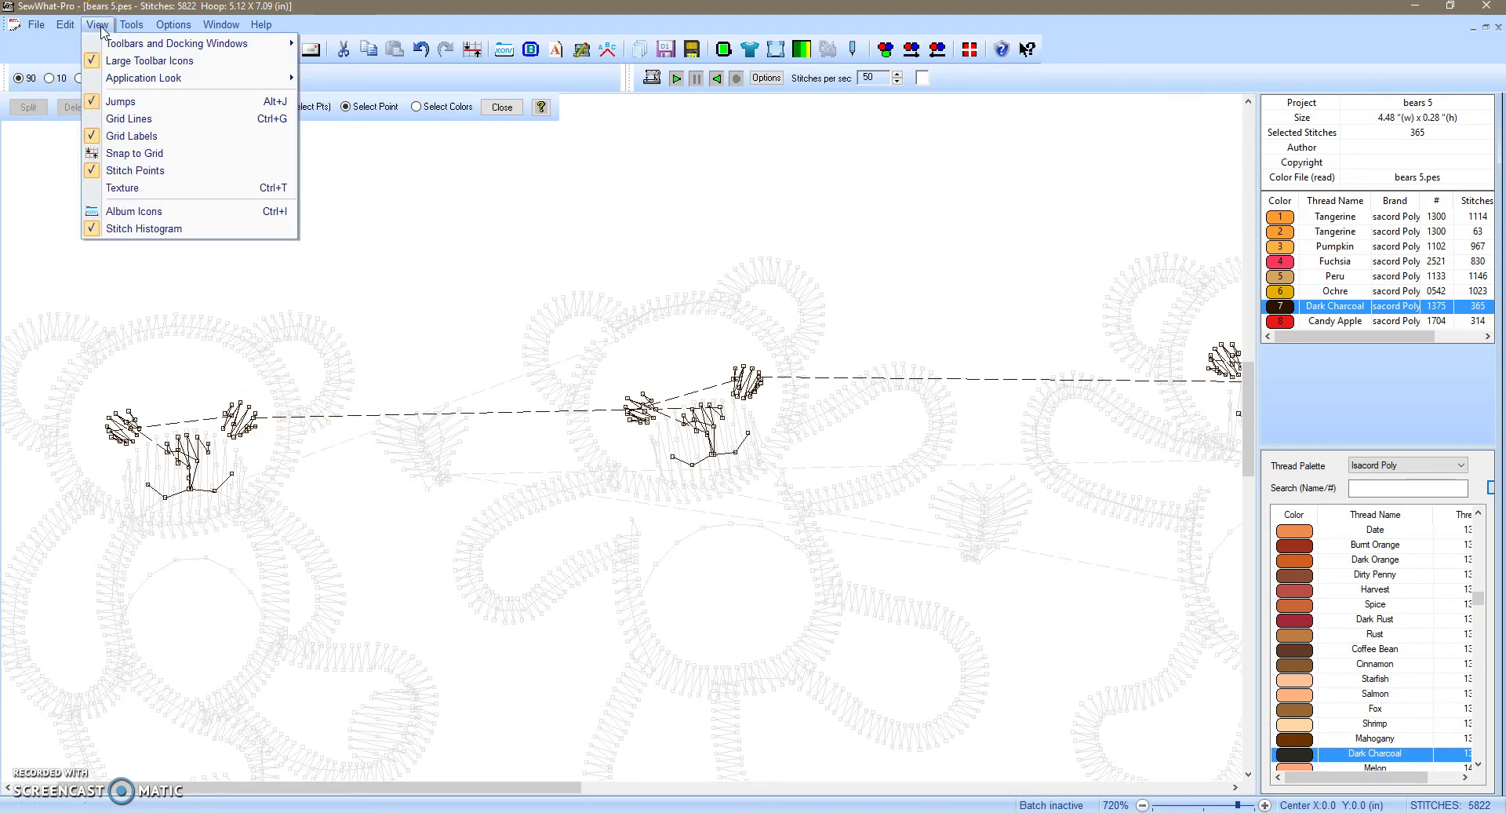
left_click(111, 105)
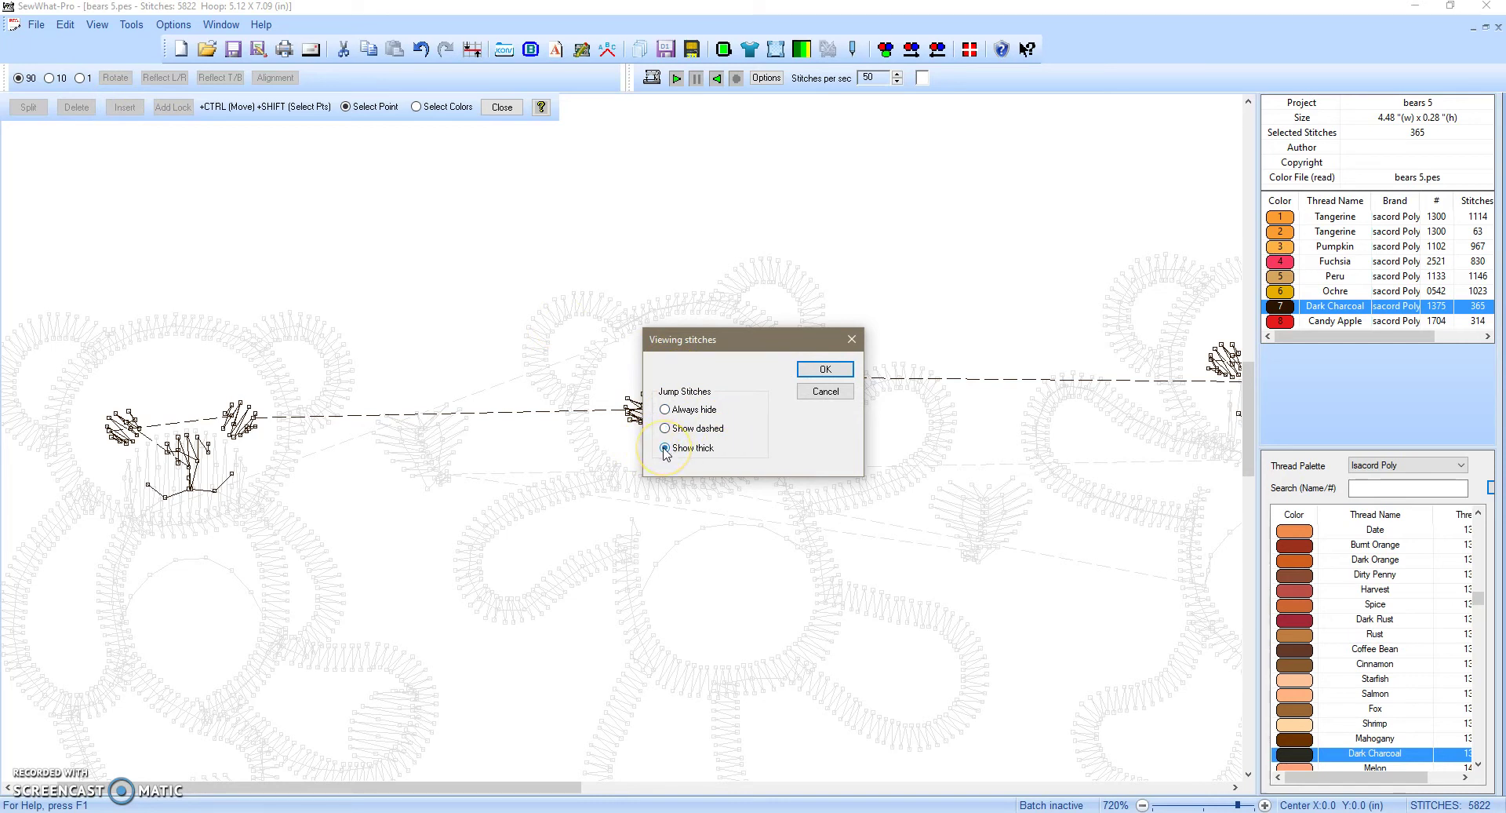
left_click(836, 370)
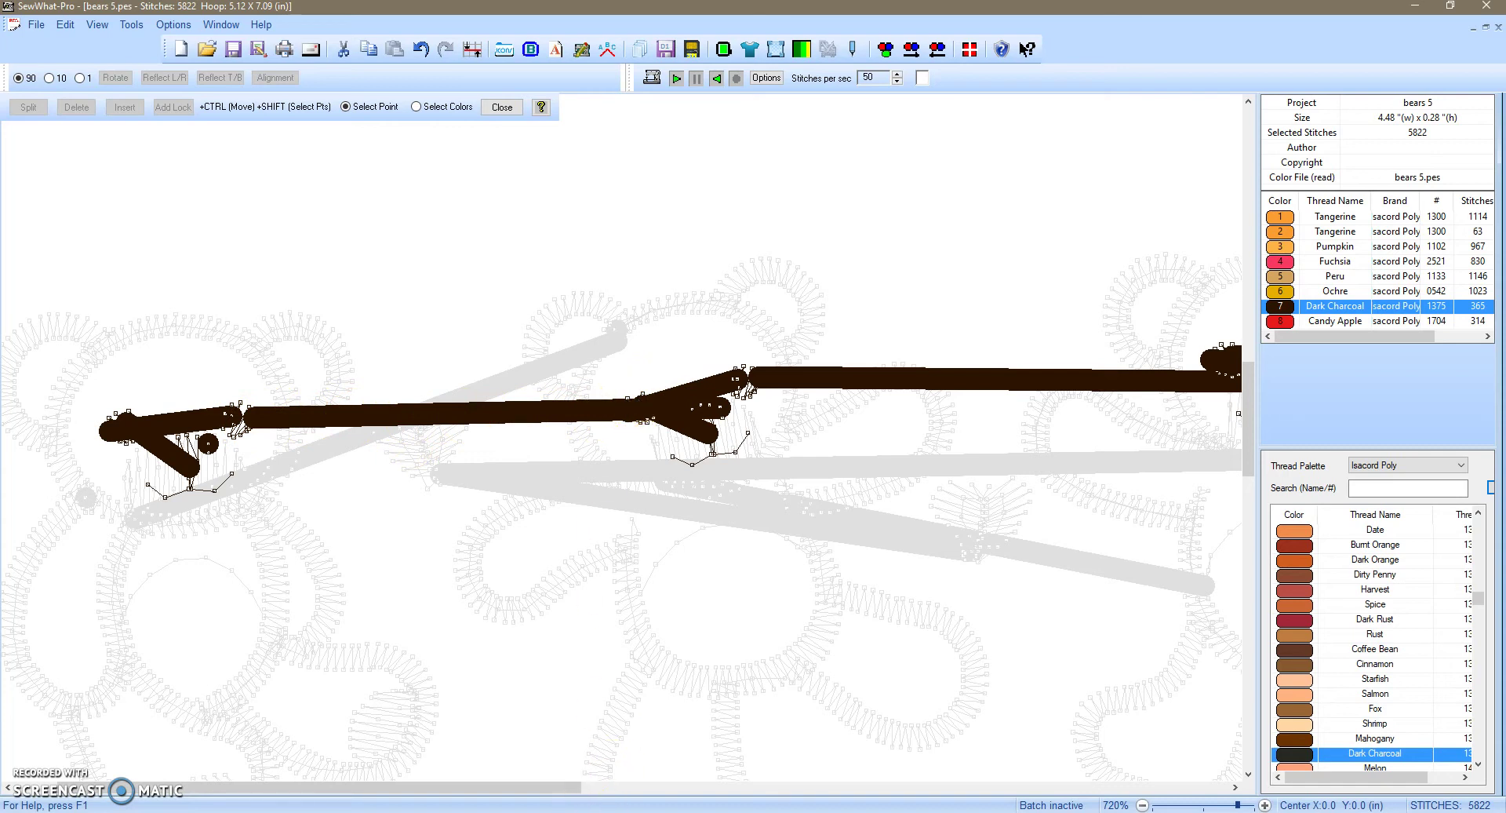
mouse_move(532, 786)
left_mouse_down()
mouse_move(632, 786)
mouse_move(530, 780)
left_mouse_up()
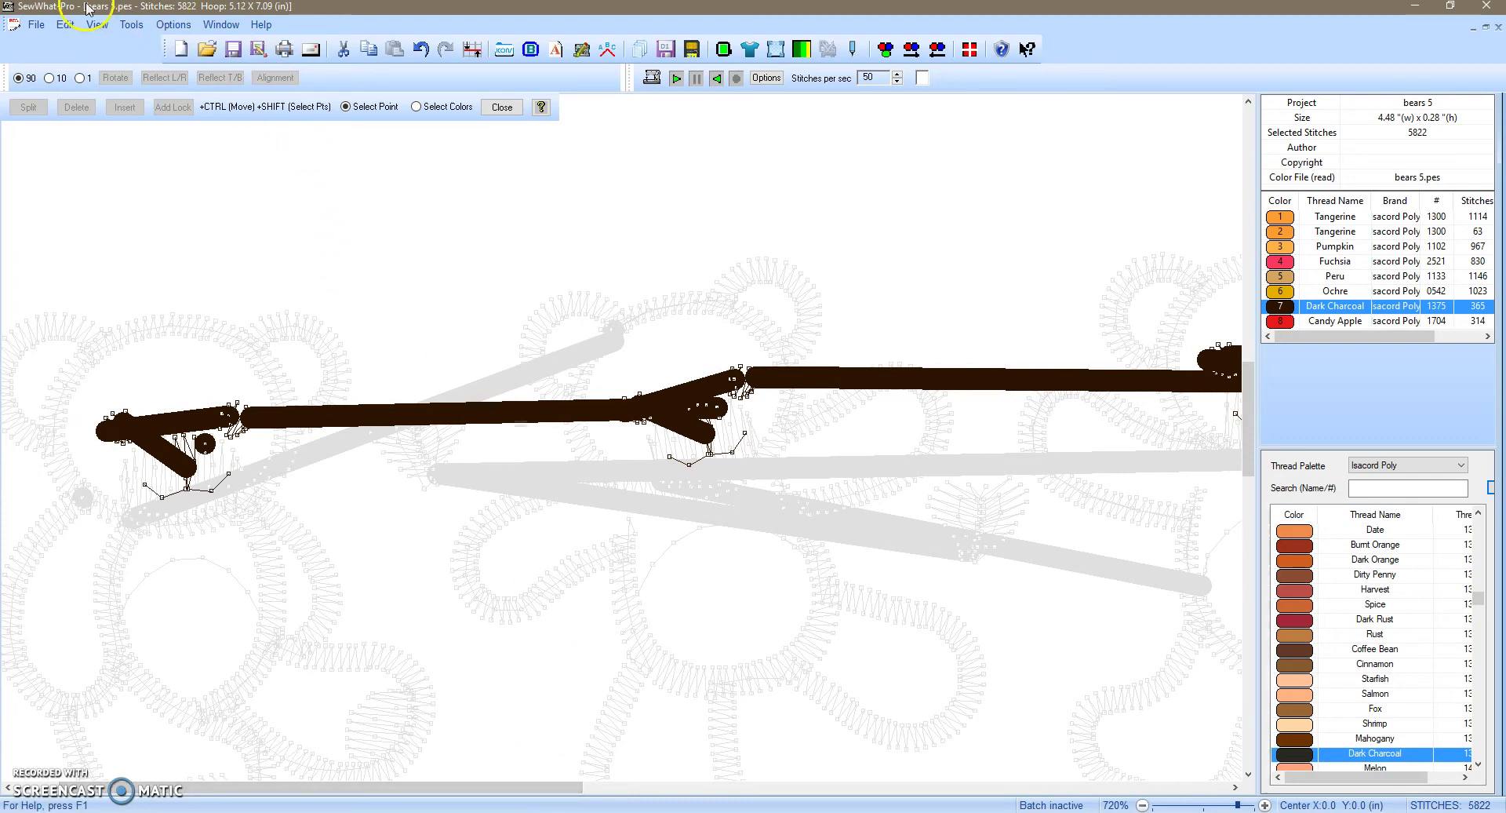
- Switch the jump stitch display back to dashed lines
left_click(97, 25)
left_click(118, 102)
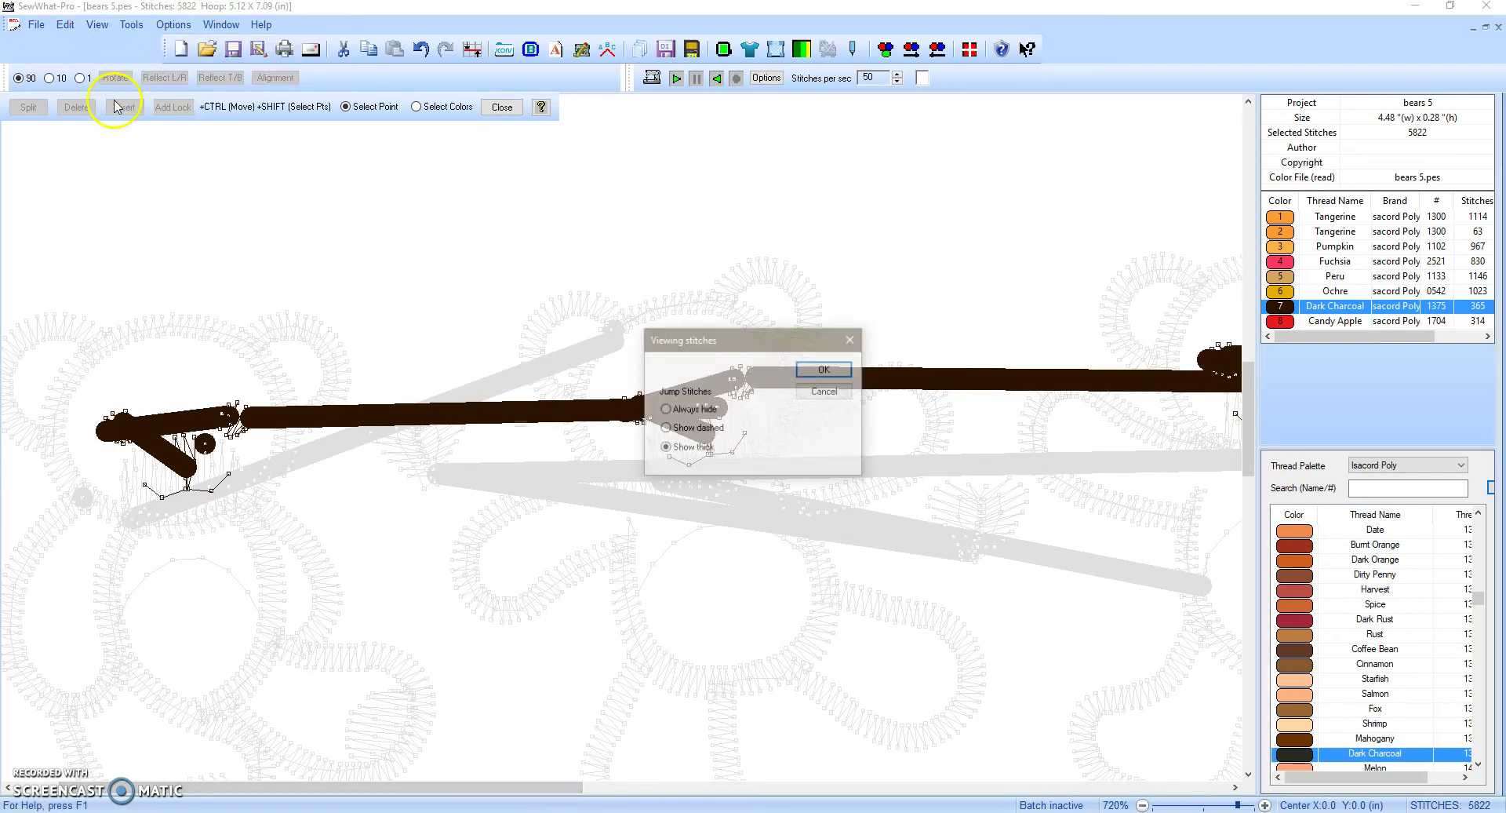
left_click(665, 429)
left_click(824, 370)
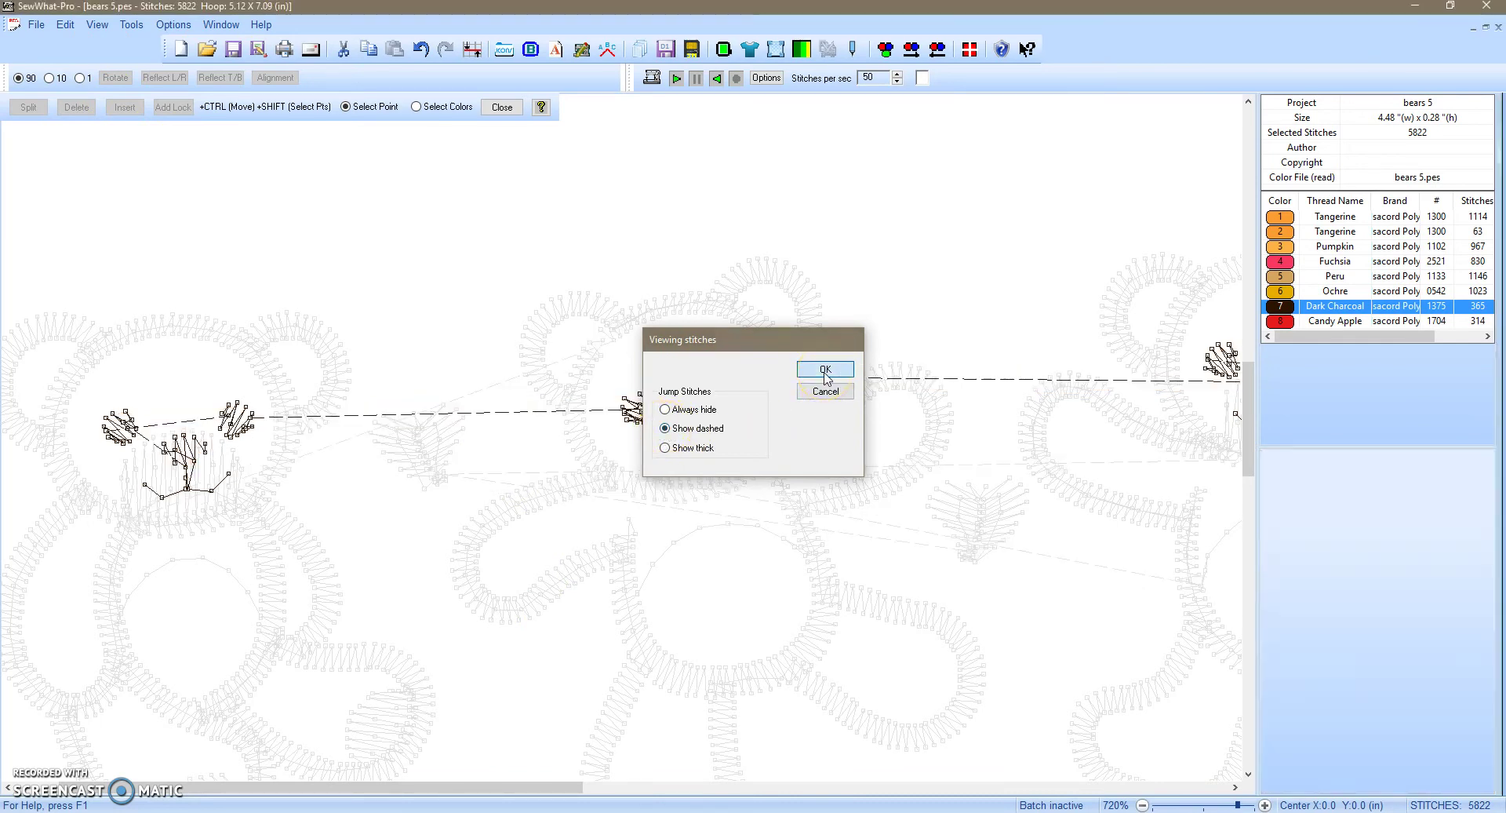
- Split the Dark Charcoal thread at the eye stitches where the first and second bears' jumps to the neighbouring face begin
left_click(252, 425)
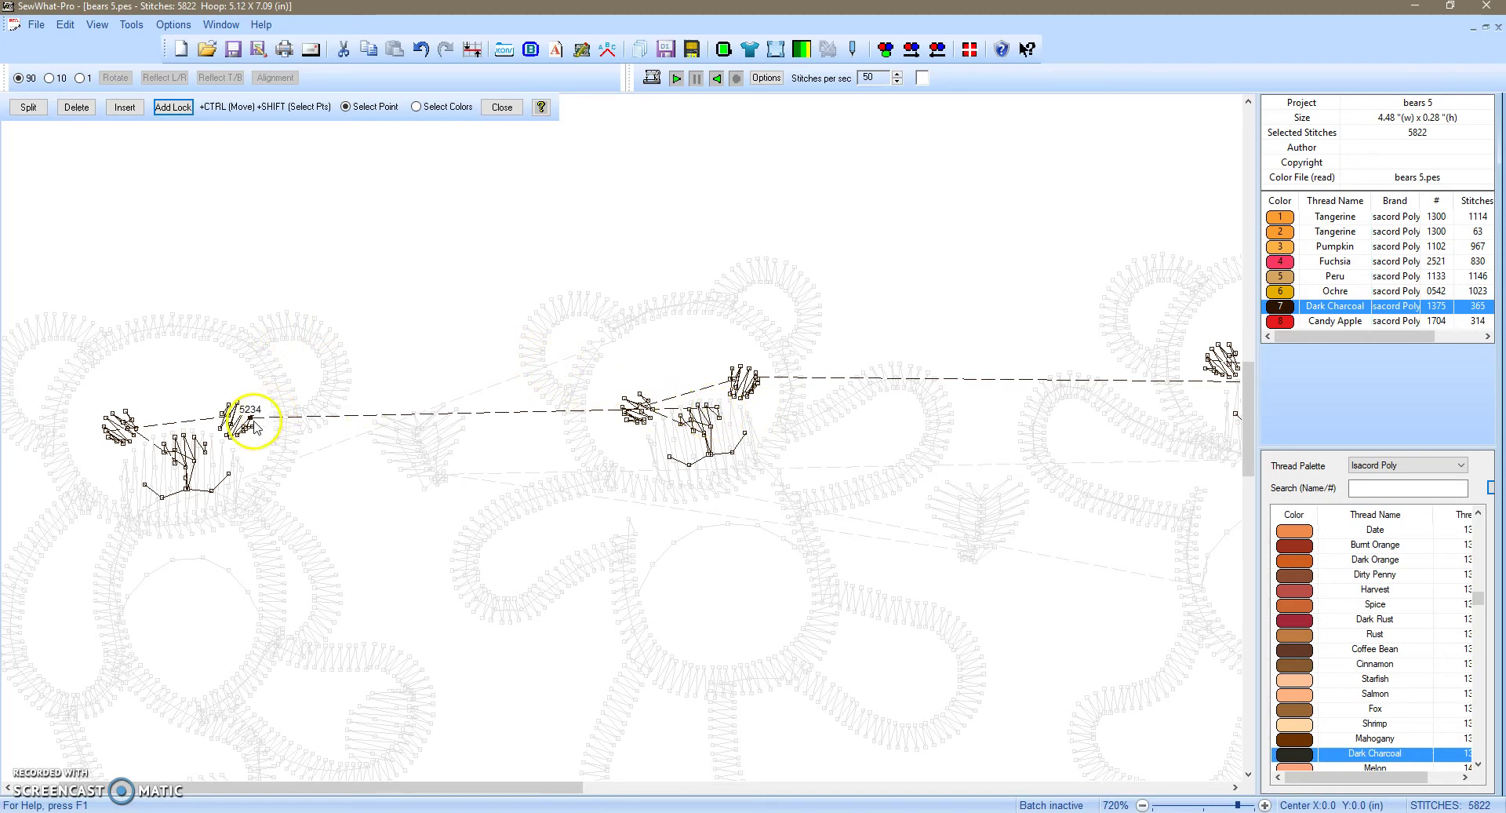
left_click(29, 107)
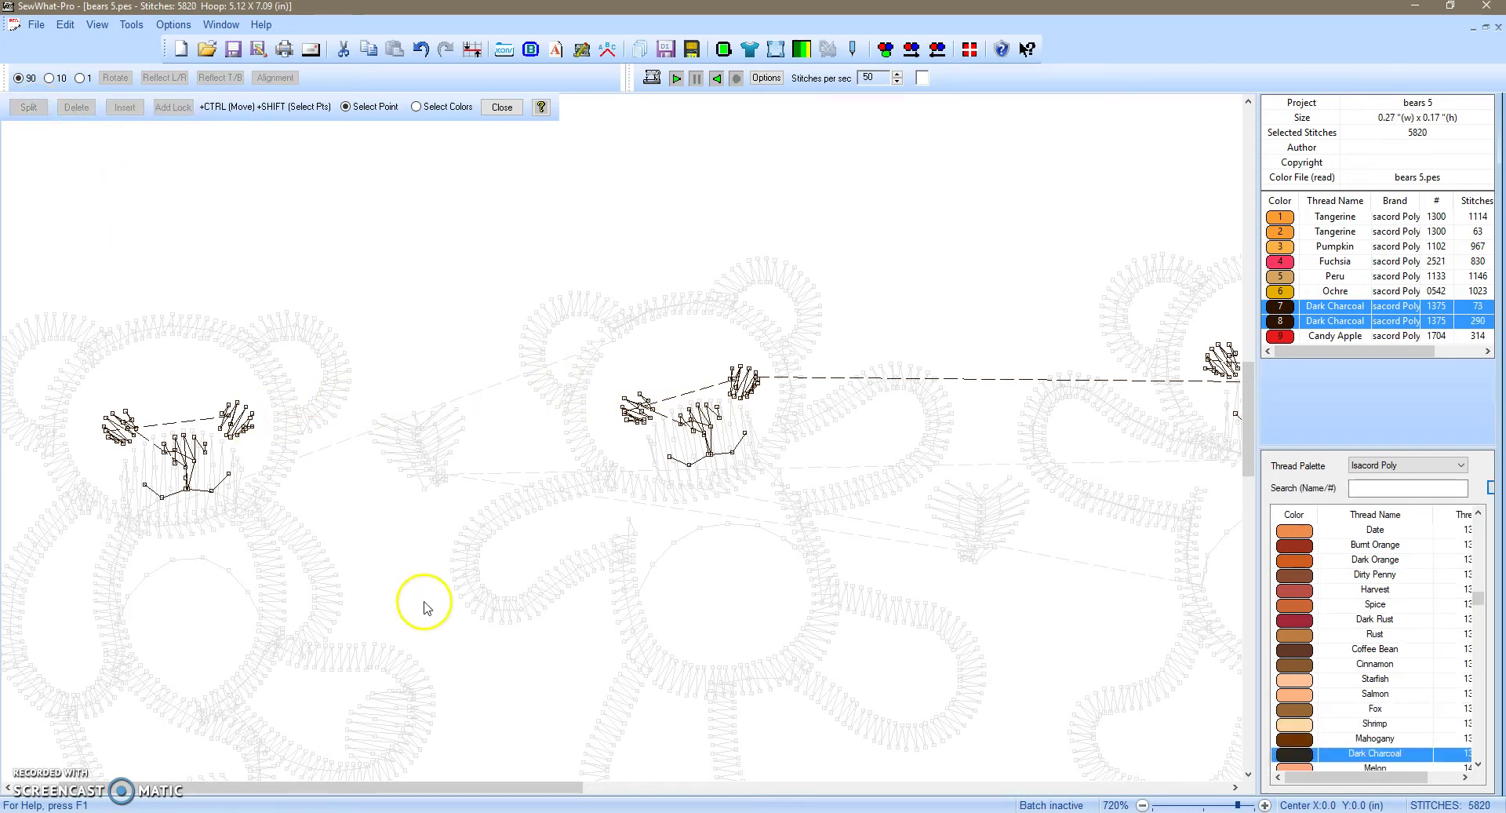
left_click_drag(424, 786, 606, 789)
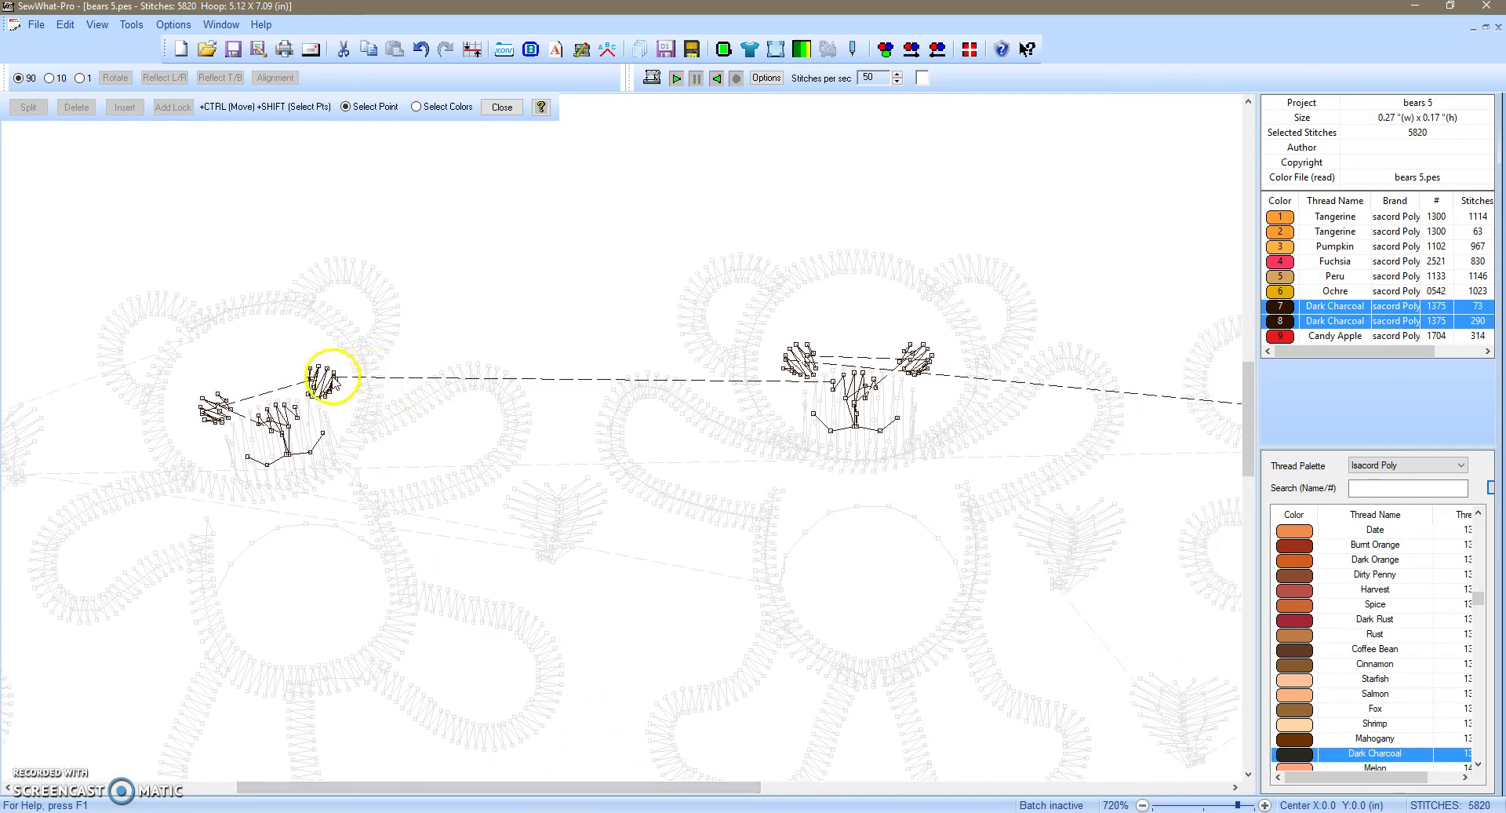
left_click(330, 375)
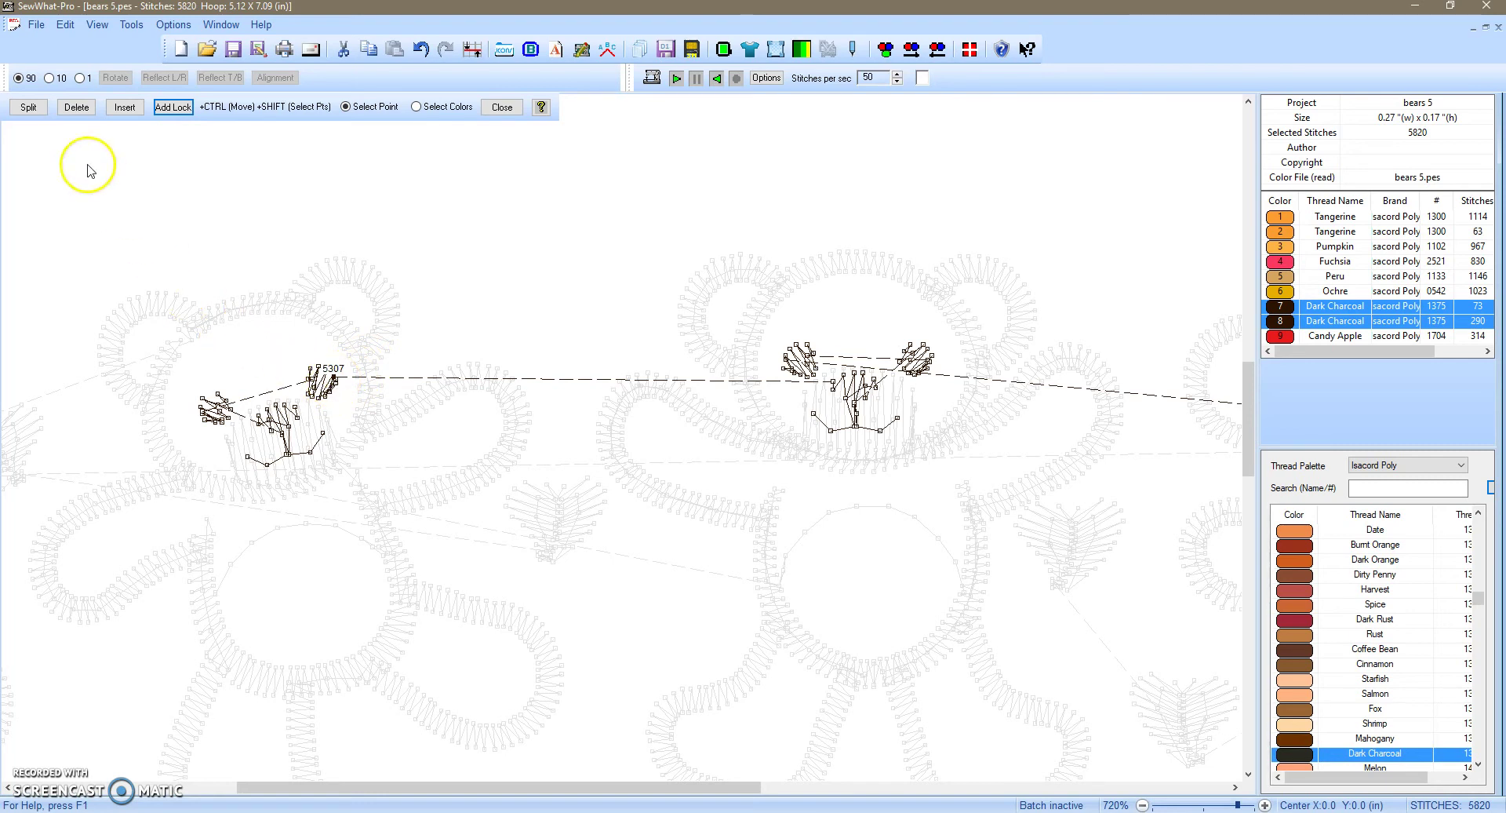
left_click(29, 107)
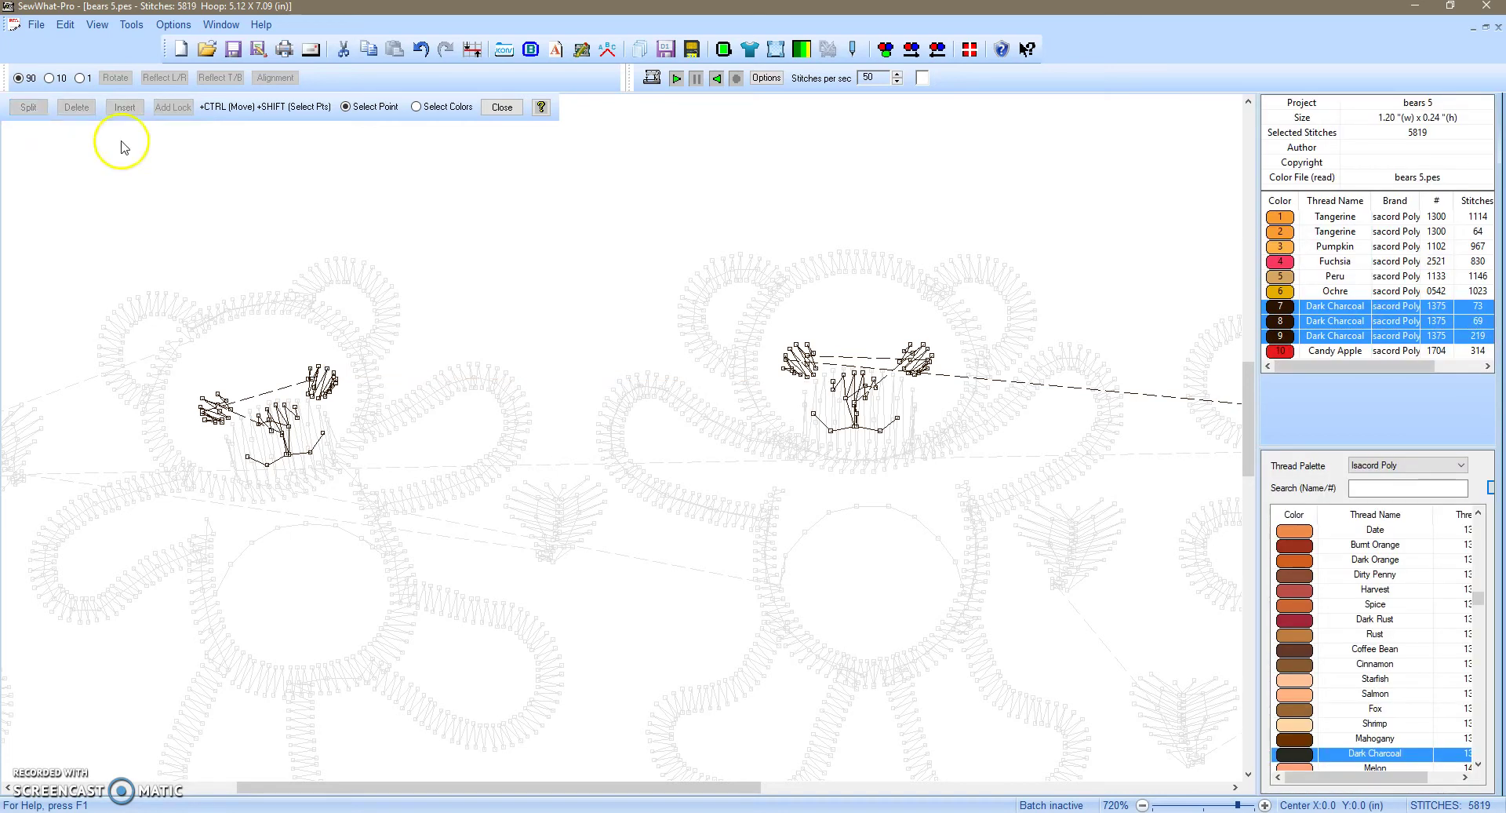
left_click_drag(549, 787, 743, 753)
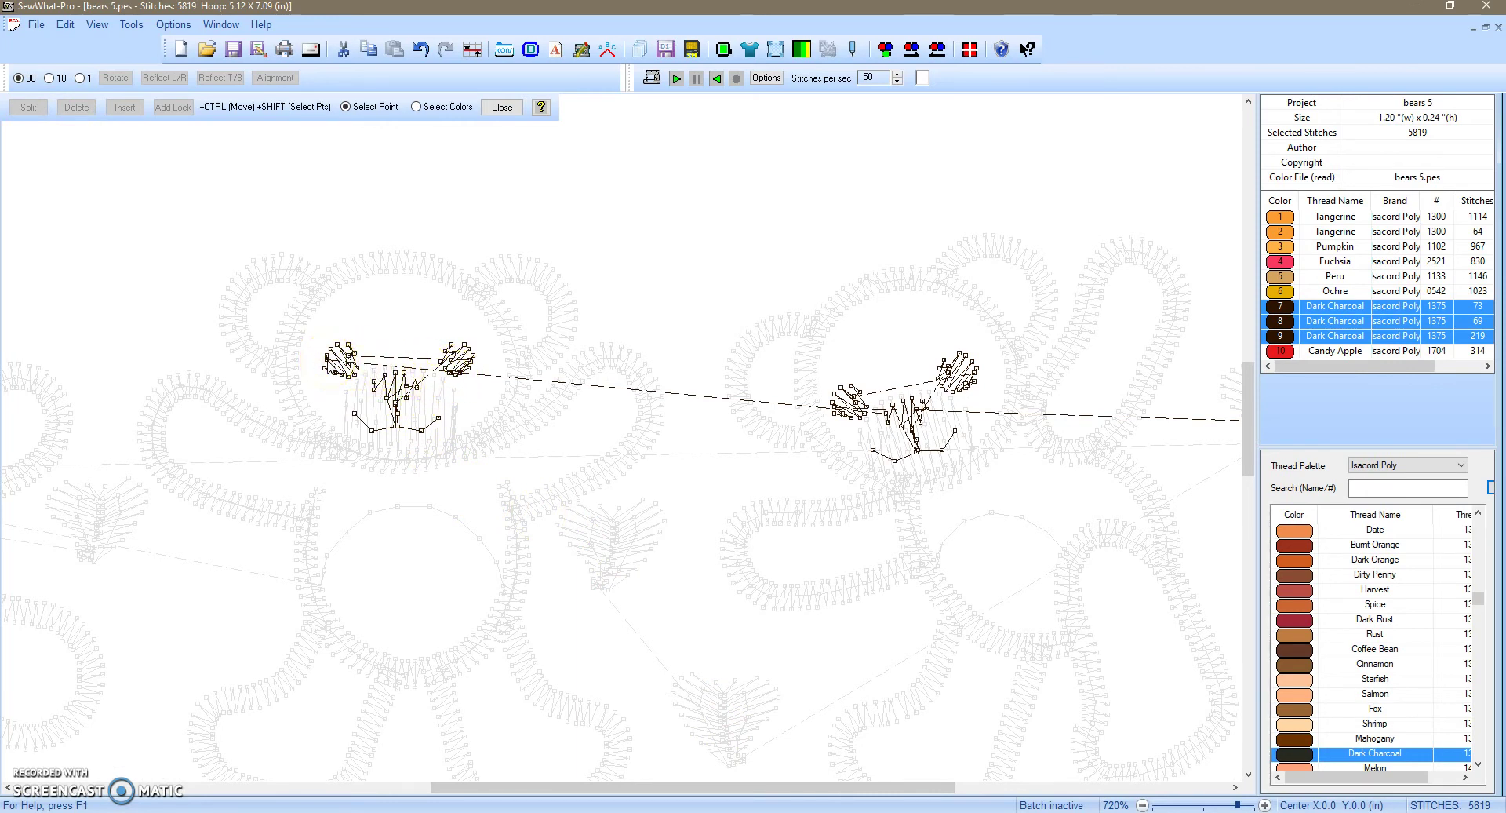
- Select the end stitch on the third bear's left eye and display the jump stitches as thick lines
left_click(327, 358)
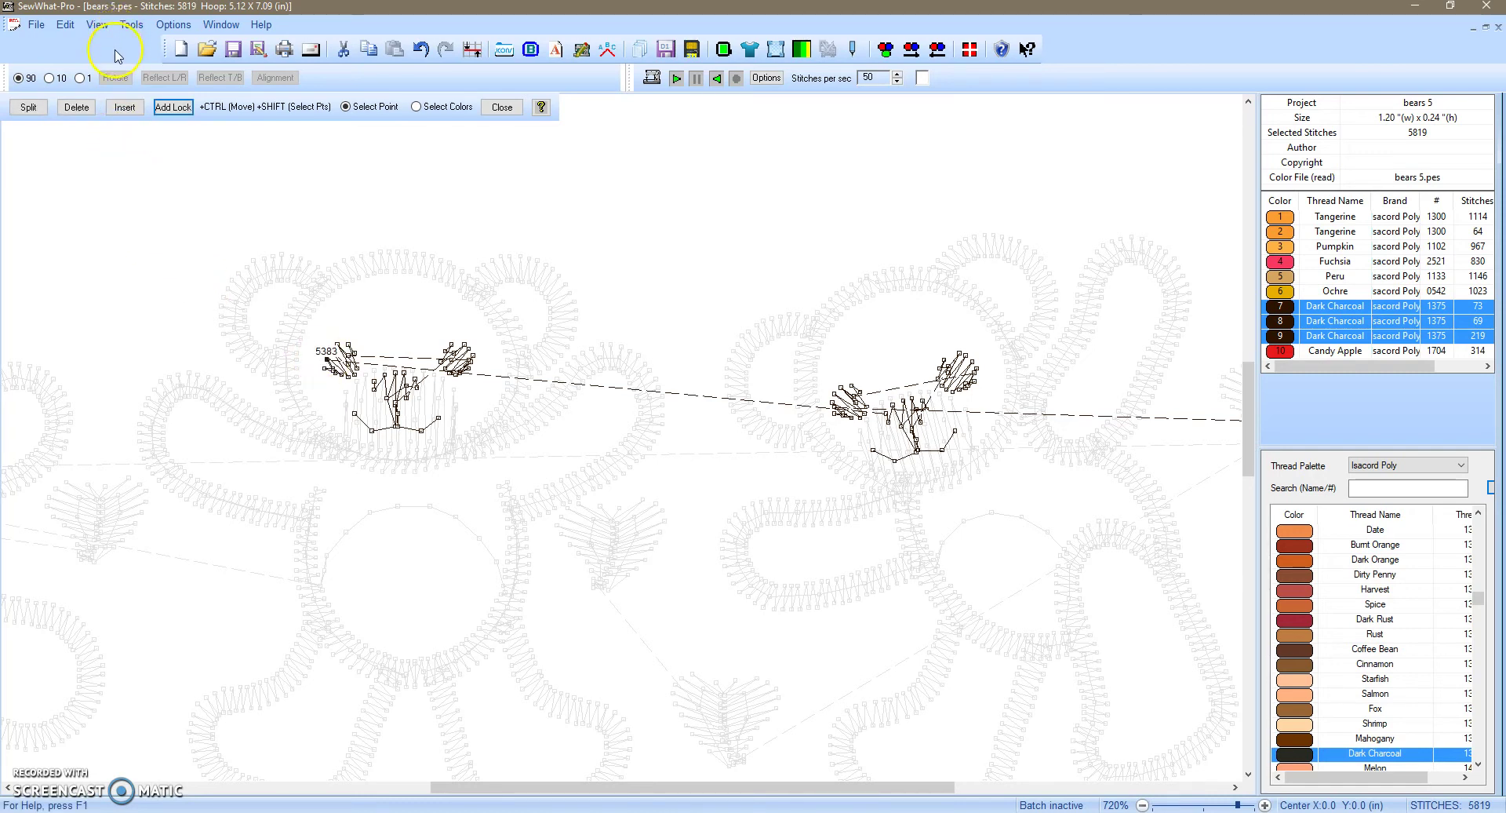
left_click(97, 24)
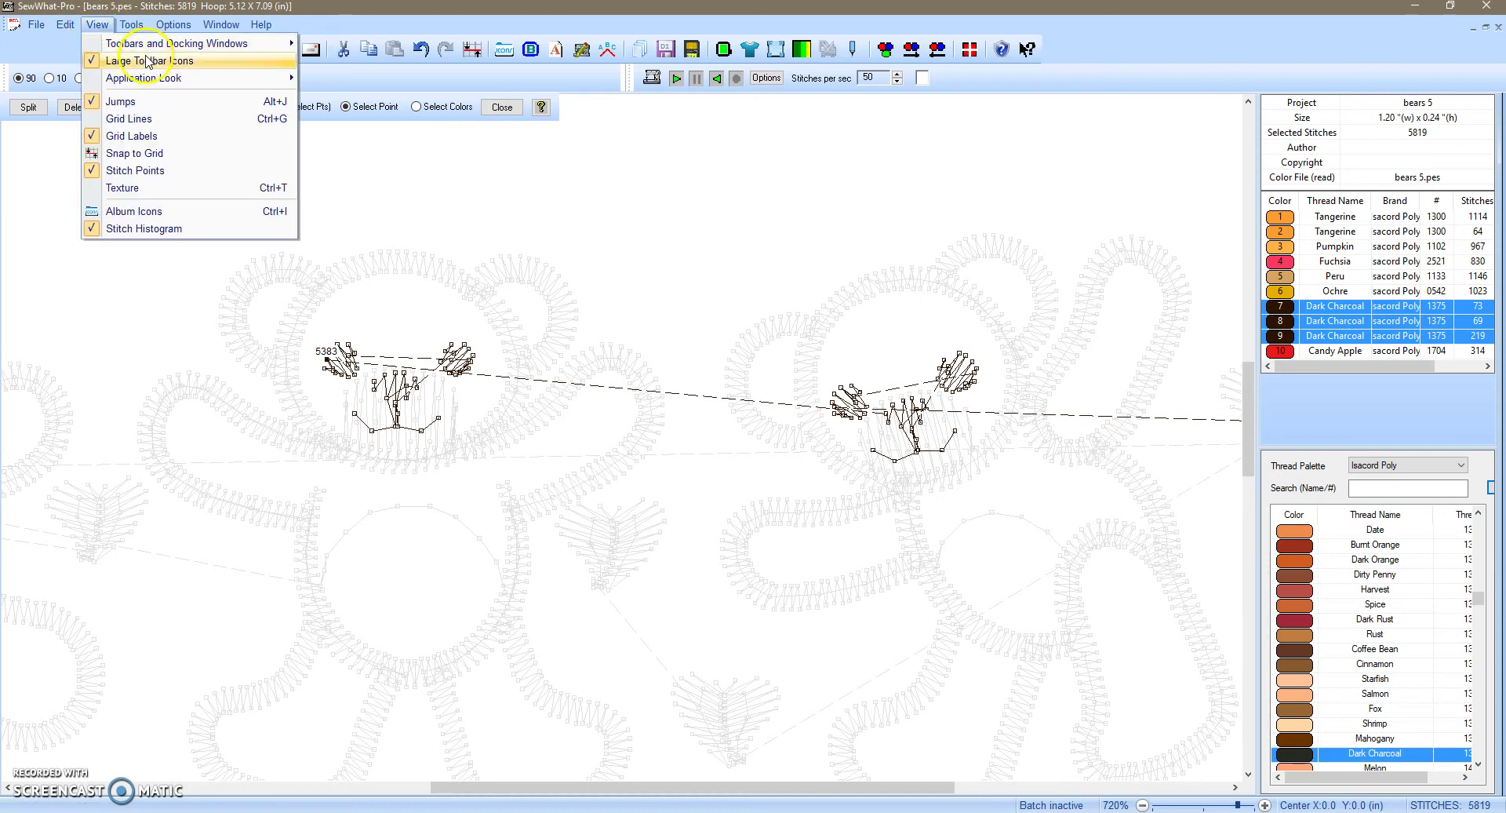
left_click(127, 104)
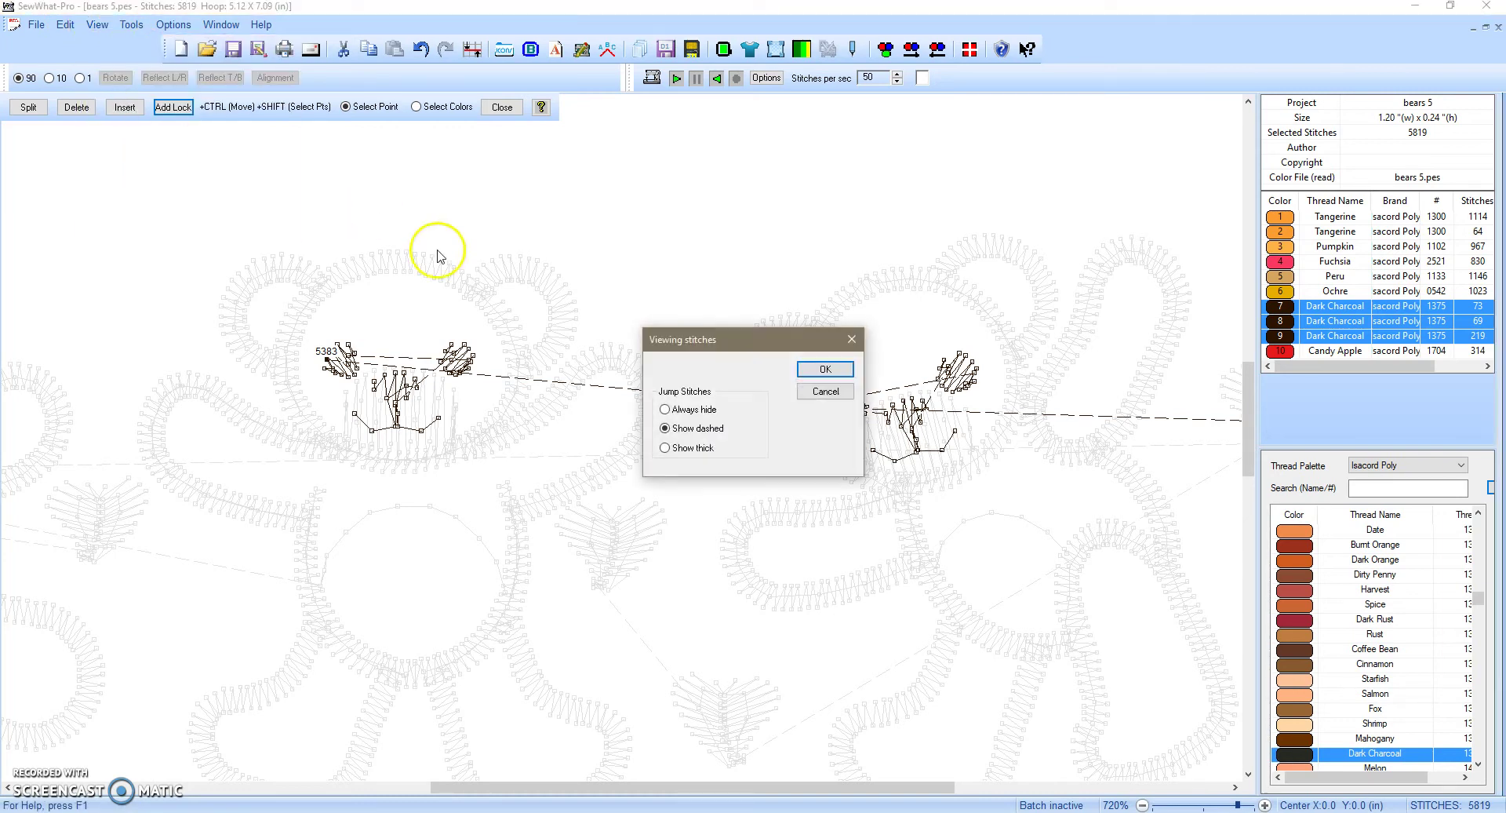
left_click(664, 448)
left_click(822, 369)
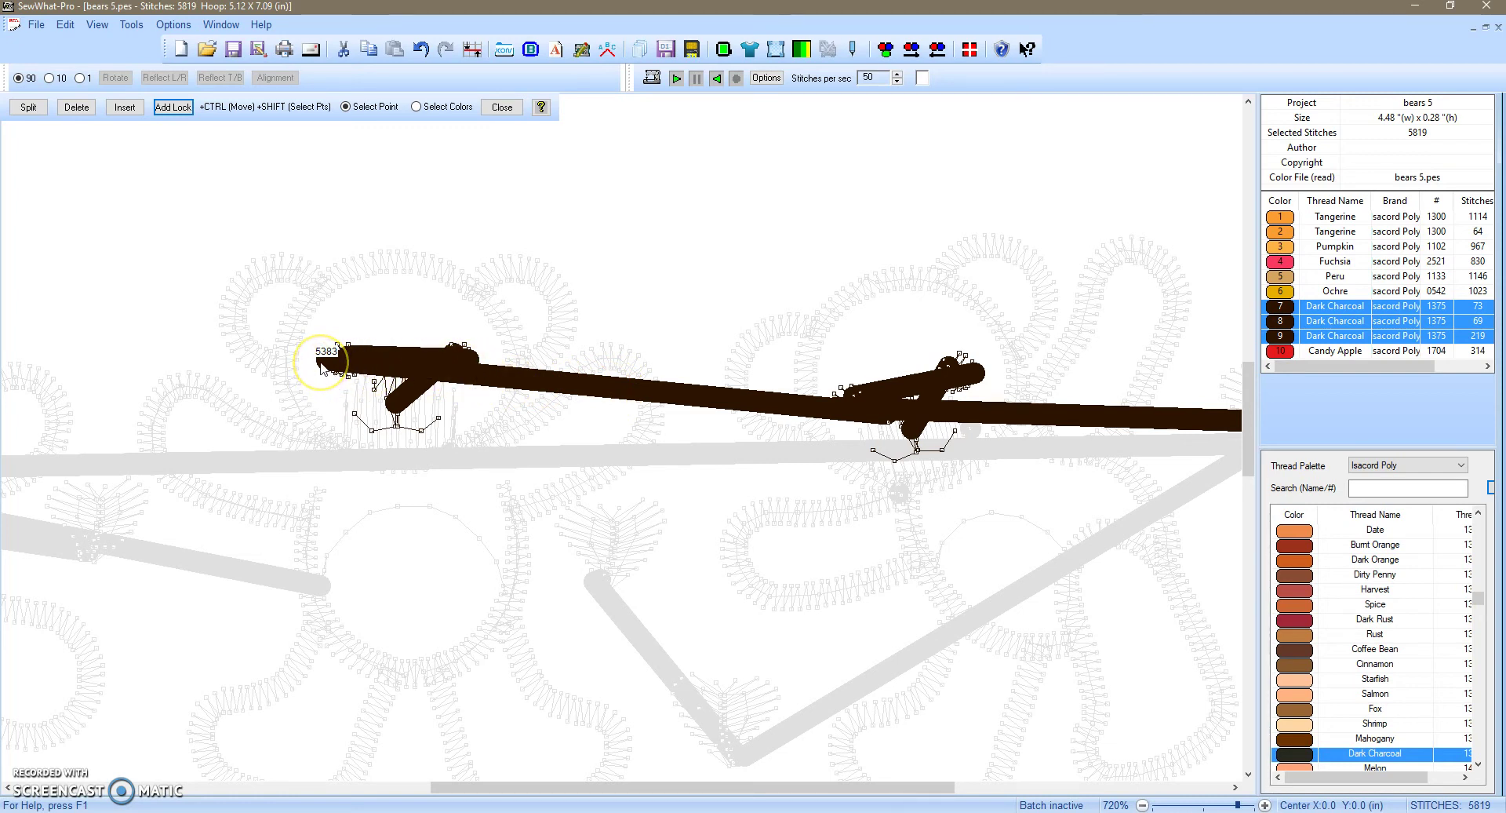
- Return the jump stitches to dashed display and split the Dark Charcoal thread at the third bear's selected eye stitch
left_click(99, 26)
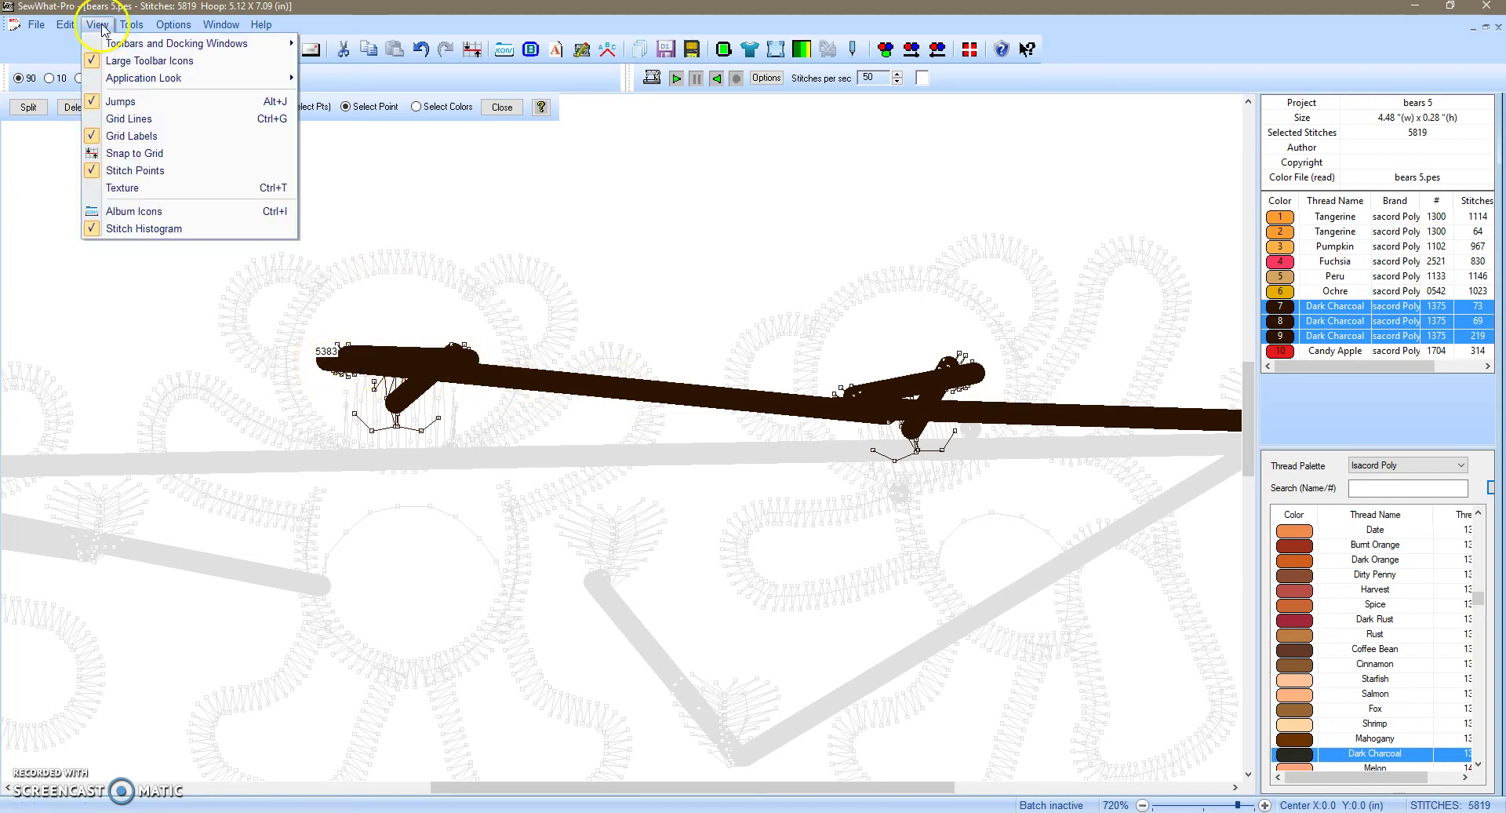
left_click(122, 101)
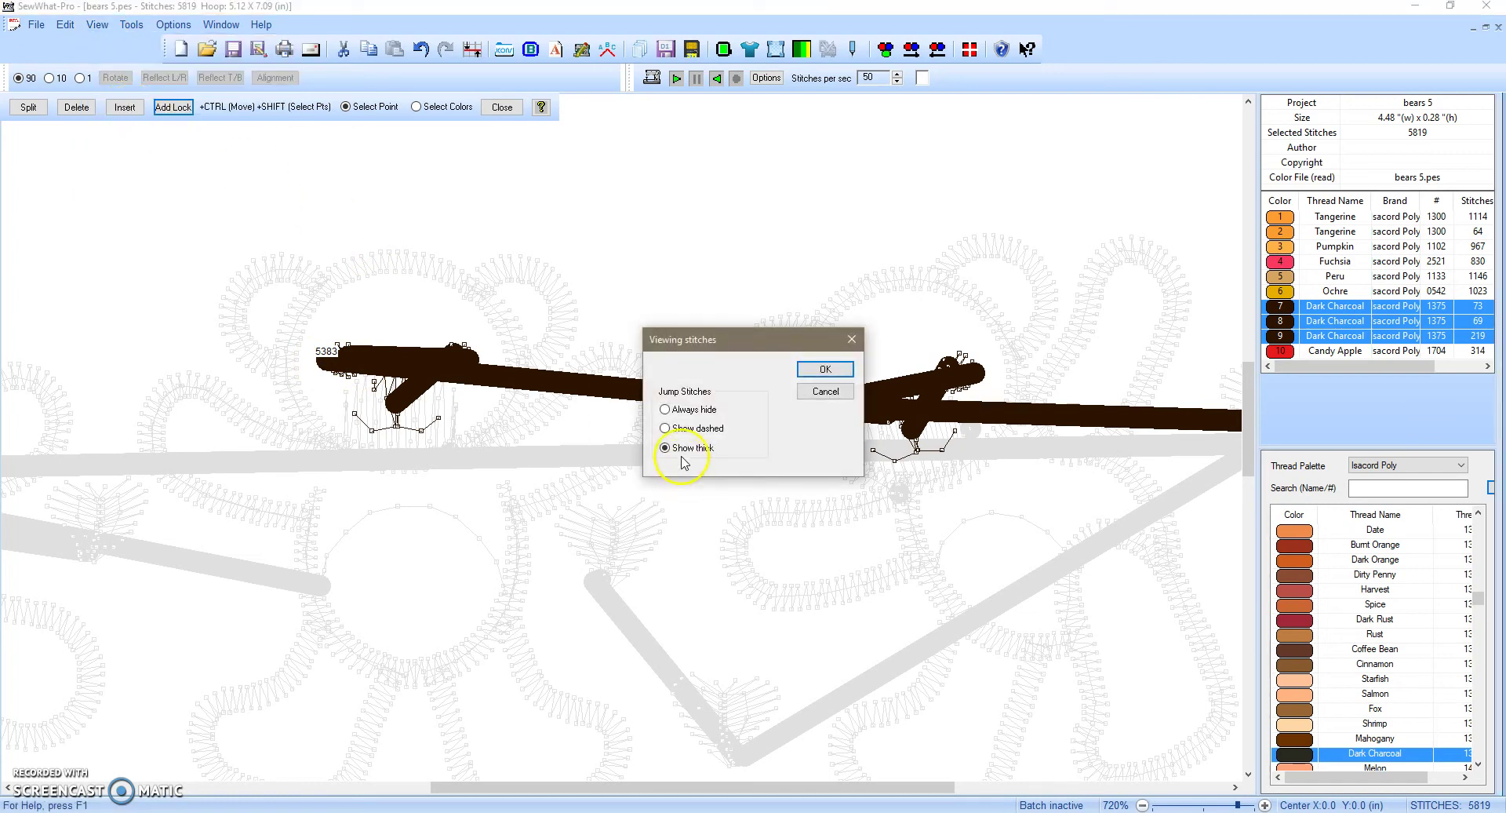
left_click(665, 428)
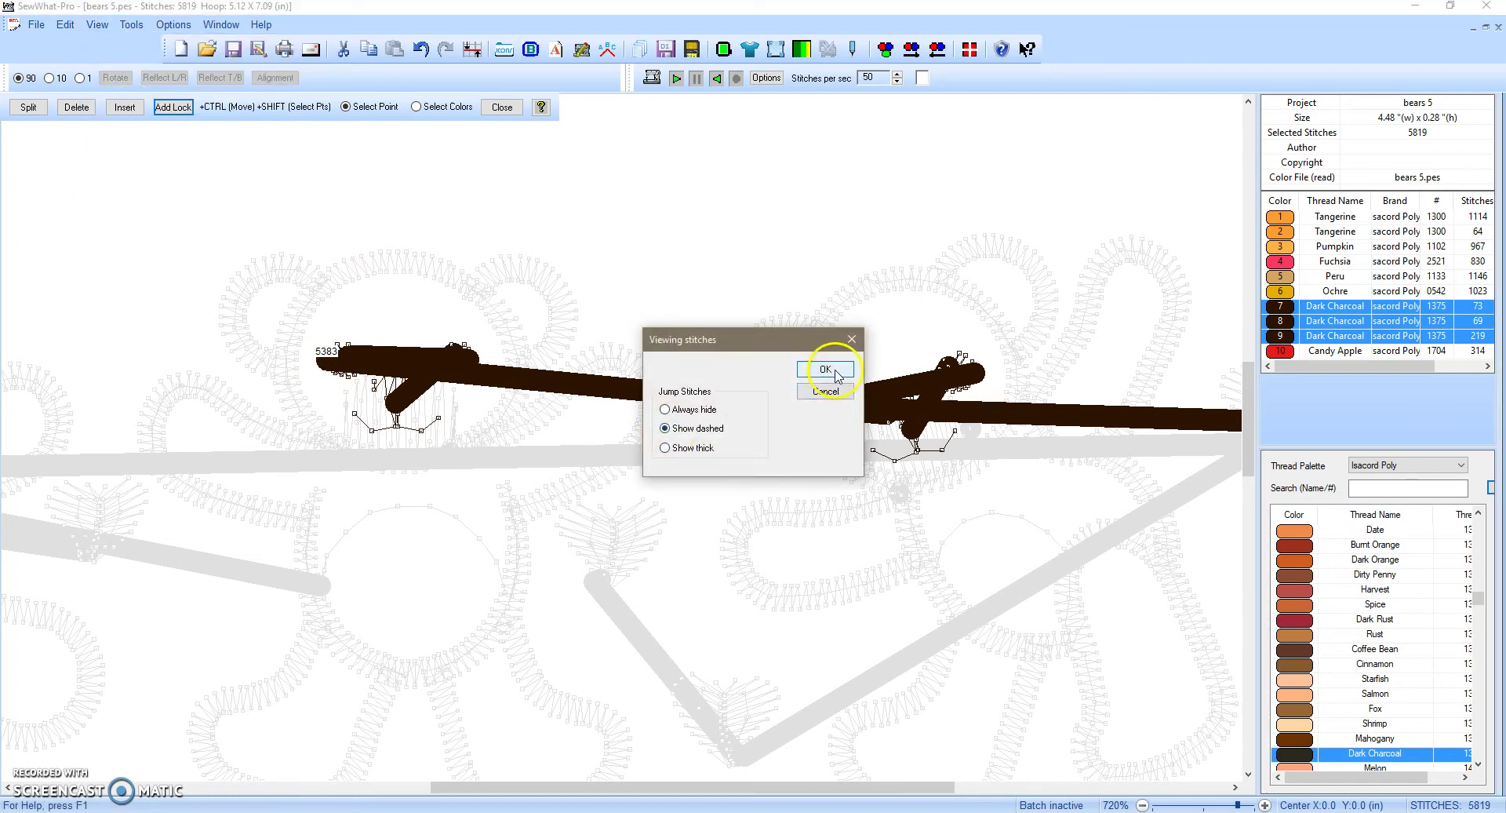
left_click(823, 370)
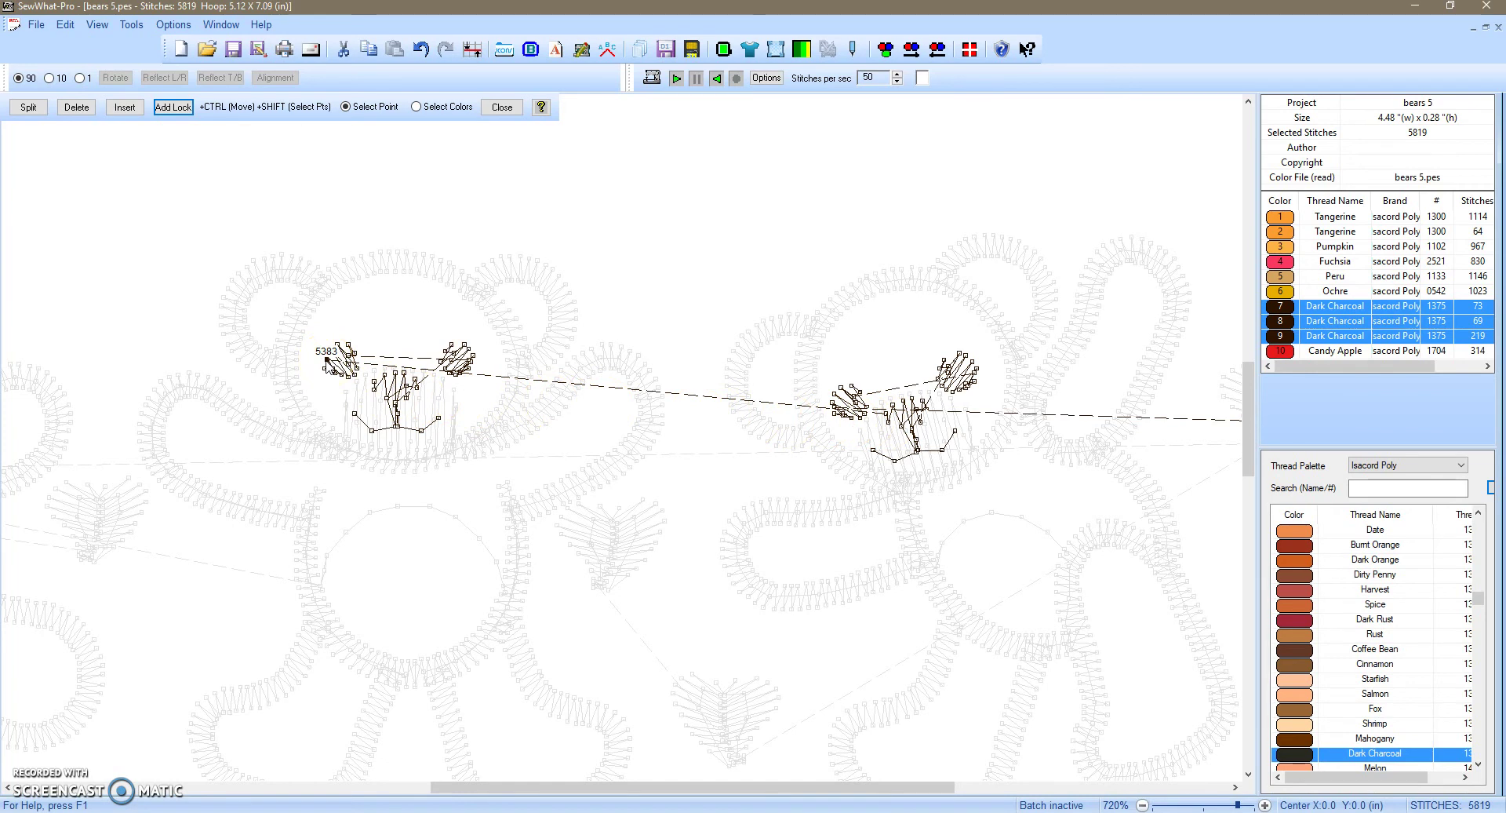
left_click(23, 109)
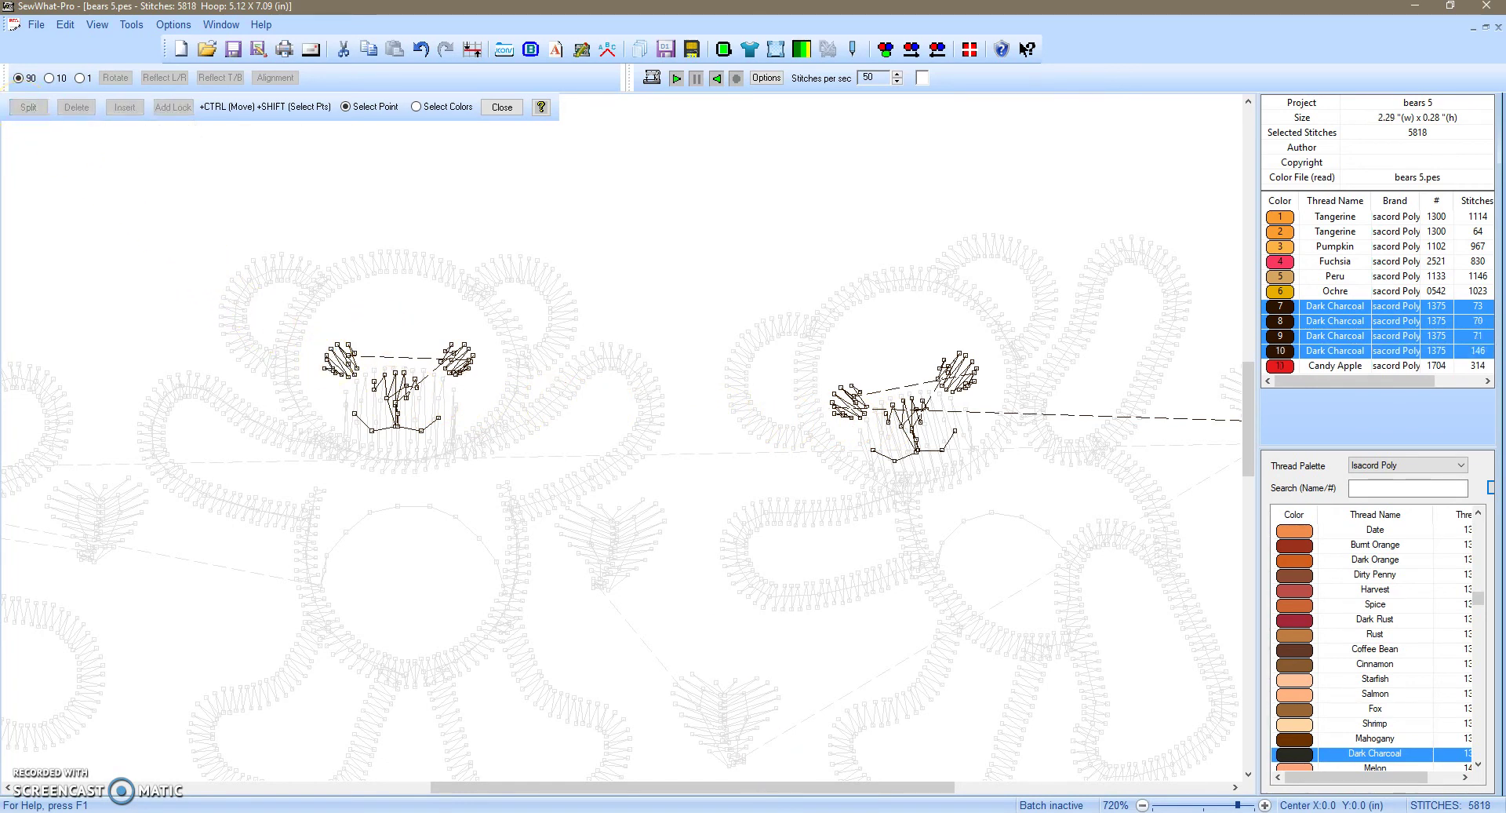
- Split the Dark Charcoal thread at the fourth bear's left eye stitch, where the long jump to the fifth bear's face begins
left_click(705, 787)
left_click_drag(704, 787, 915, 779)
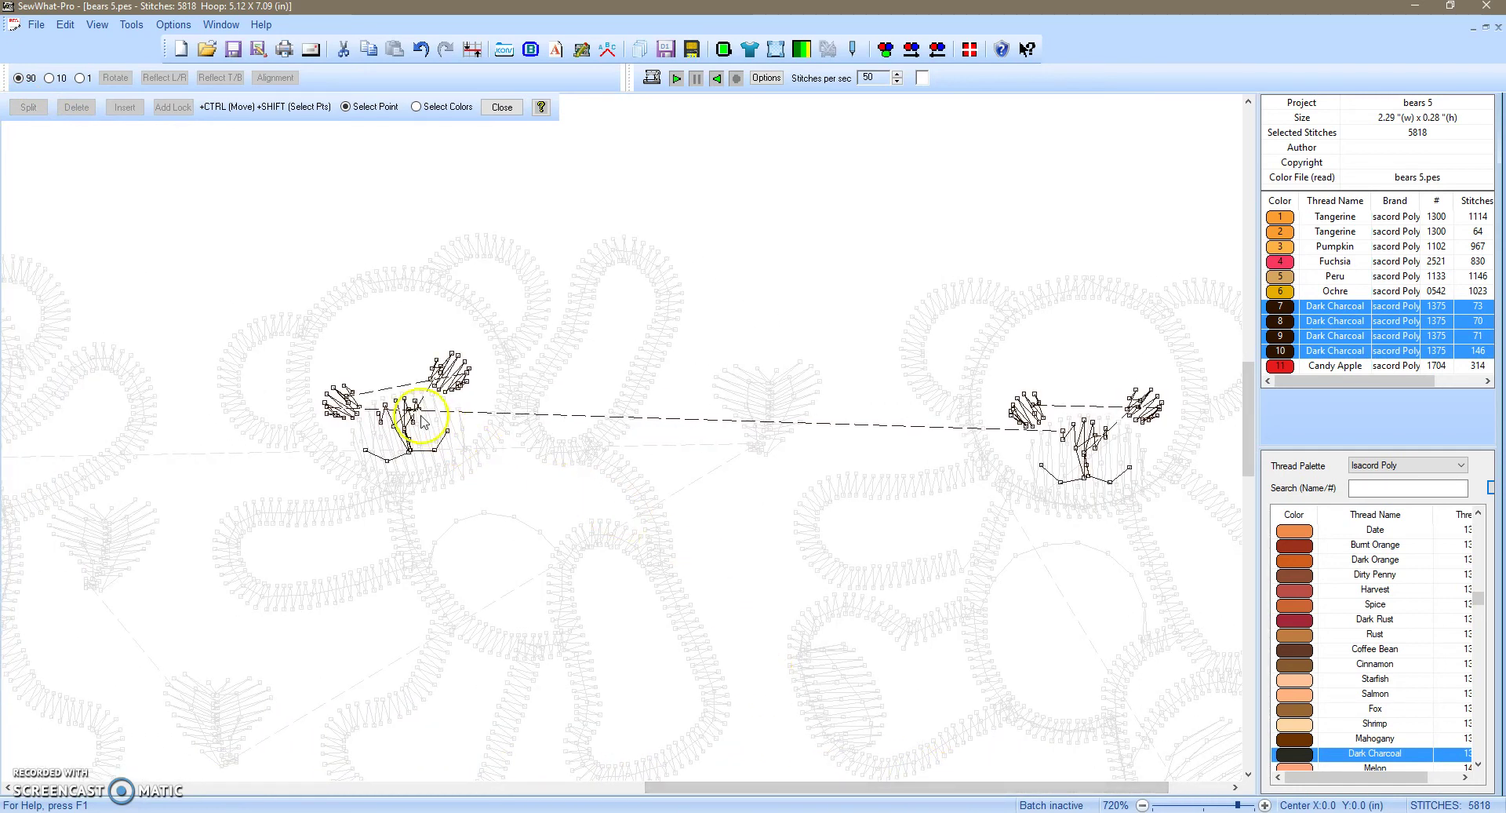
left_click(329, 406)
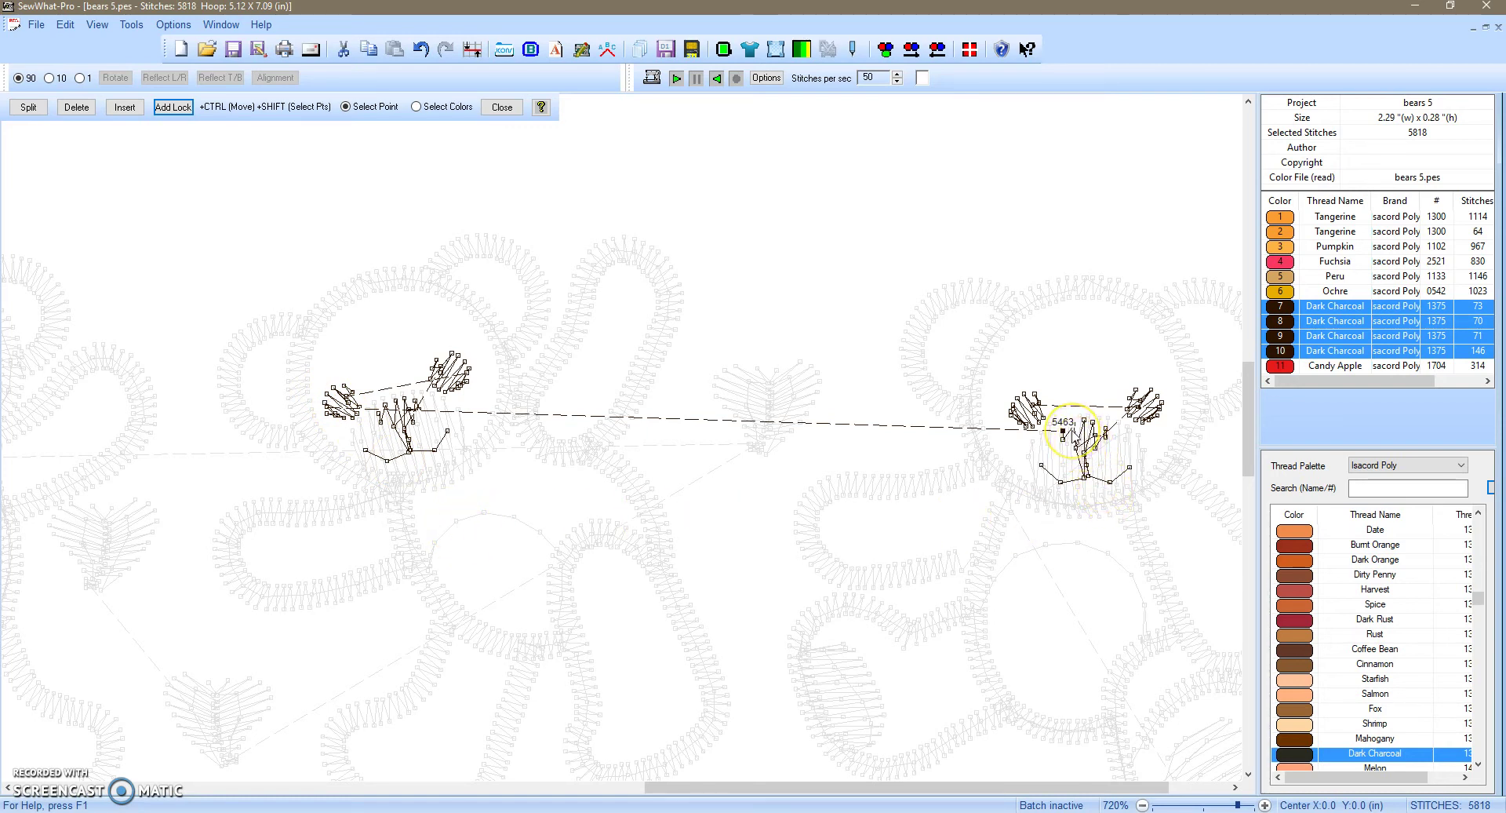
left_click(1064, 432)
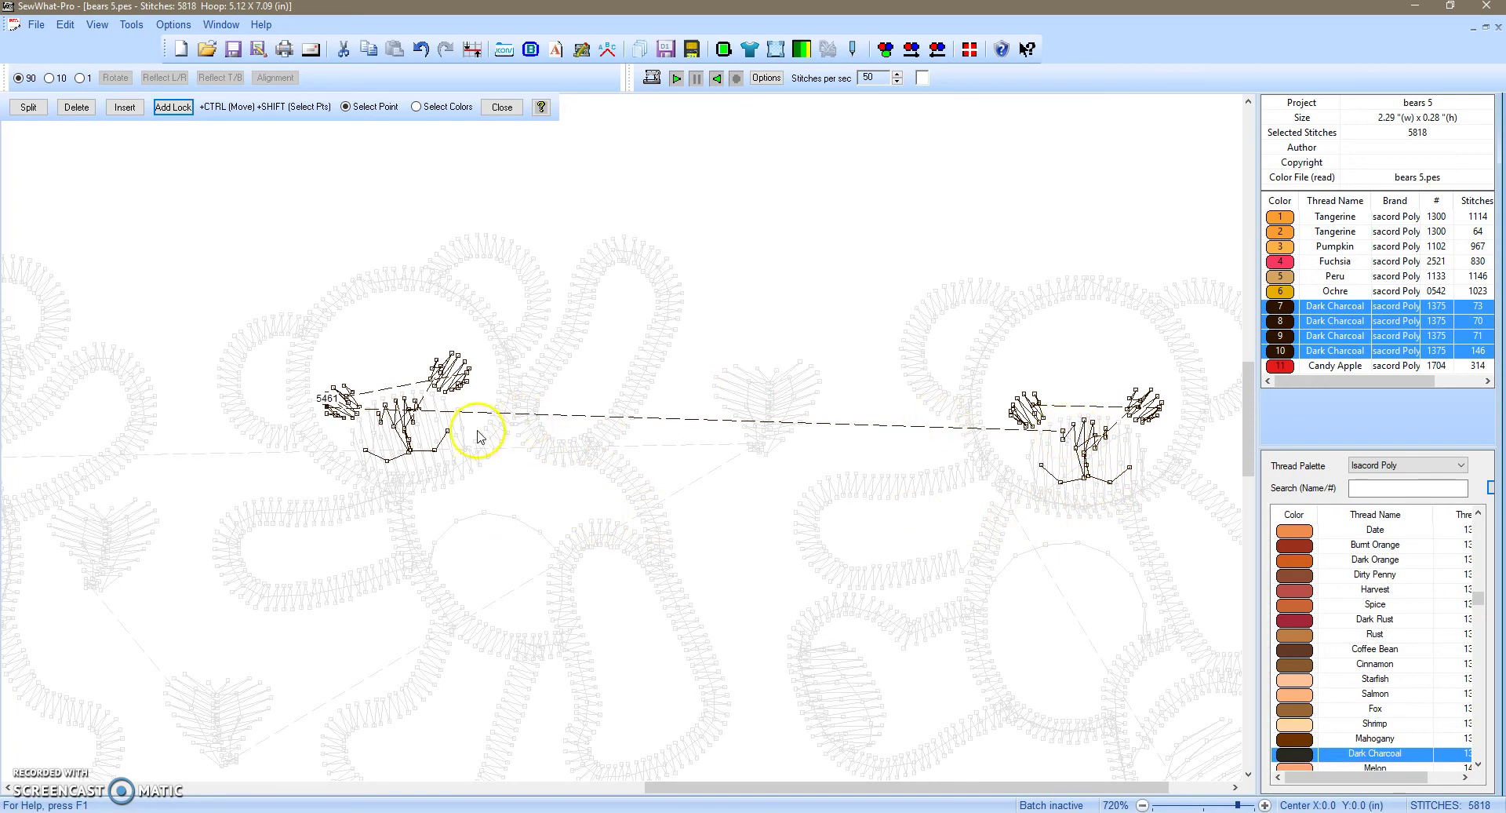
left_click(27, 107)
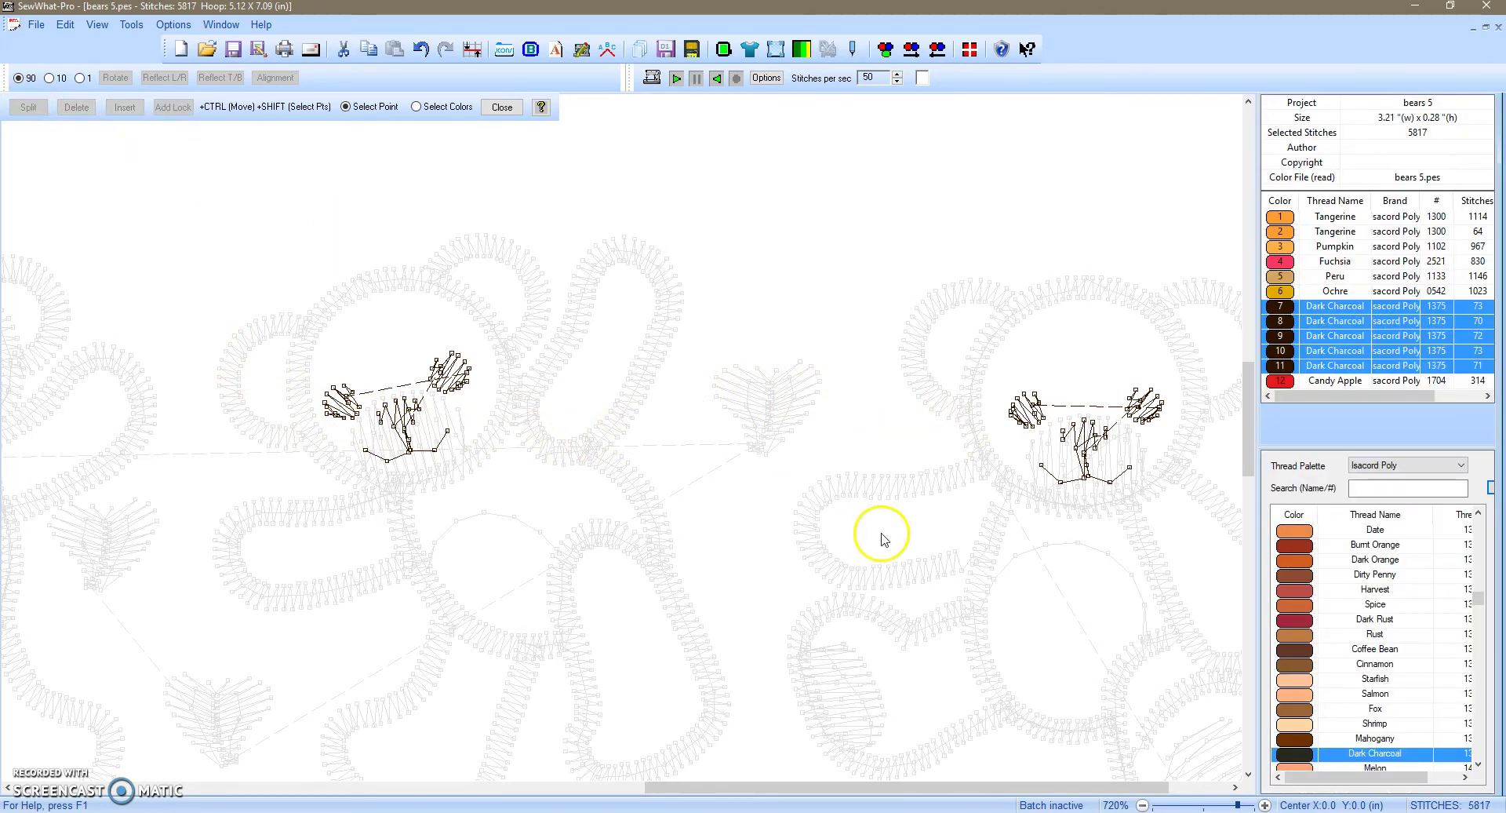
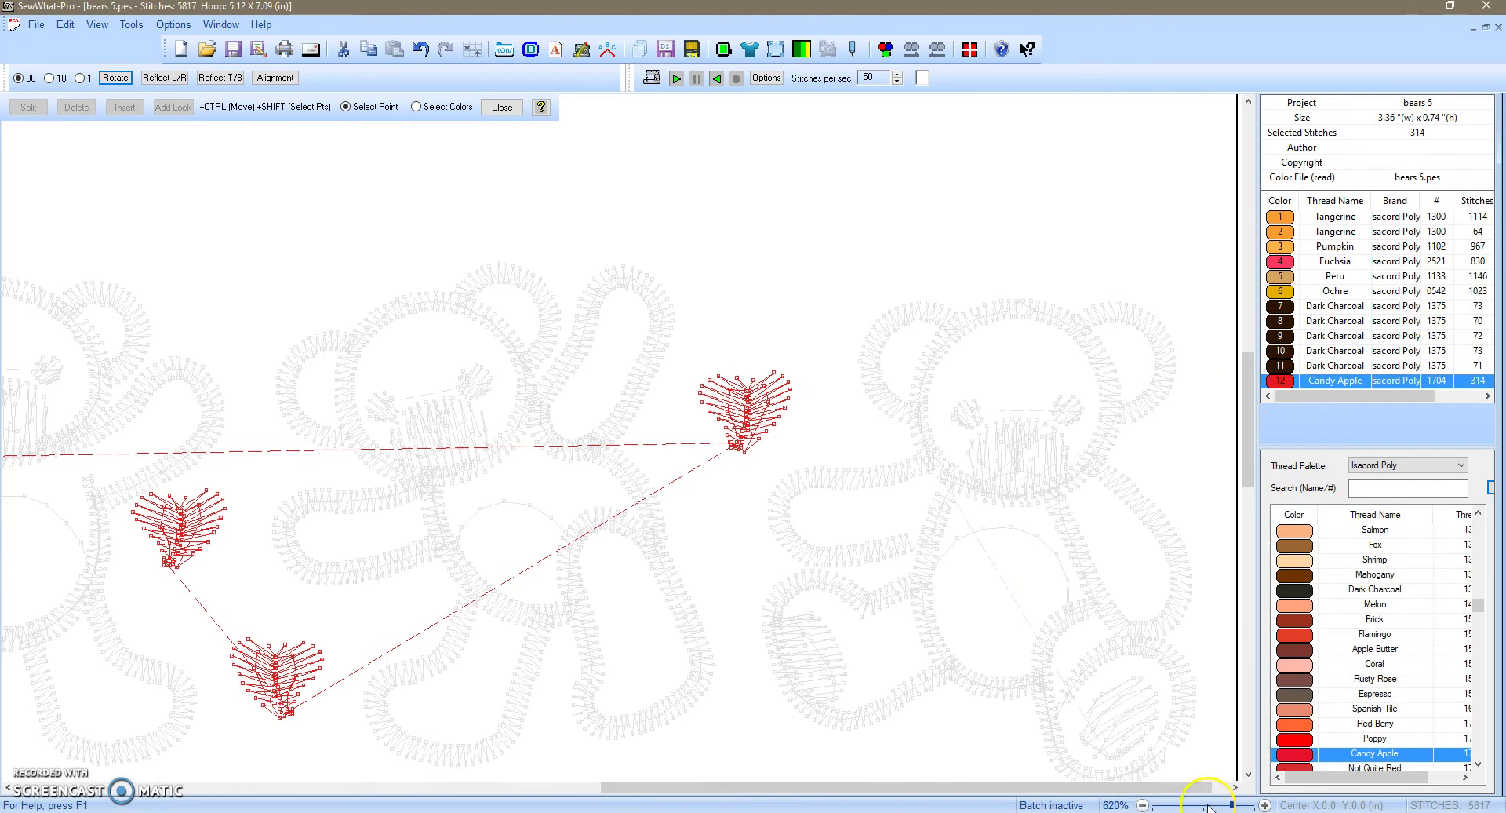
- Split the Candy Apple thread at the heart between the fourth and fifth bears, where the long jump across the design starts
left_click(1208, 806)
left_click(1208, 806)
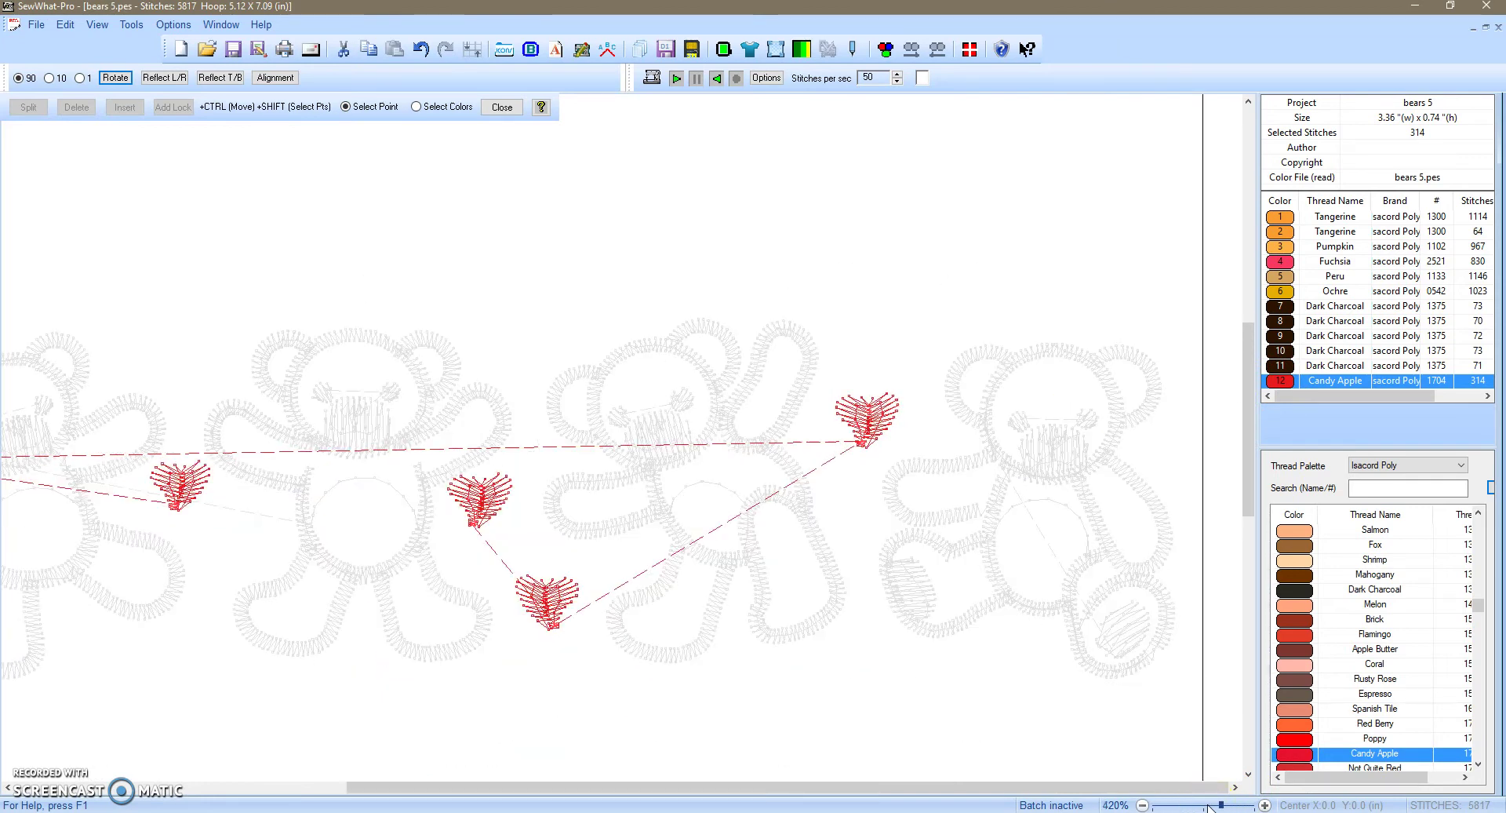
left_click_drag(511, 784, 369, 779)
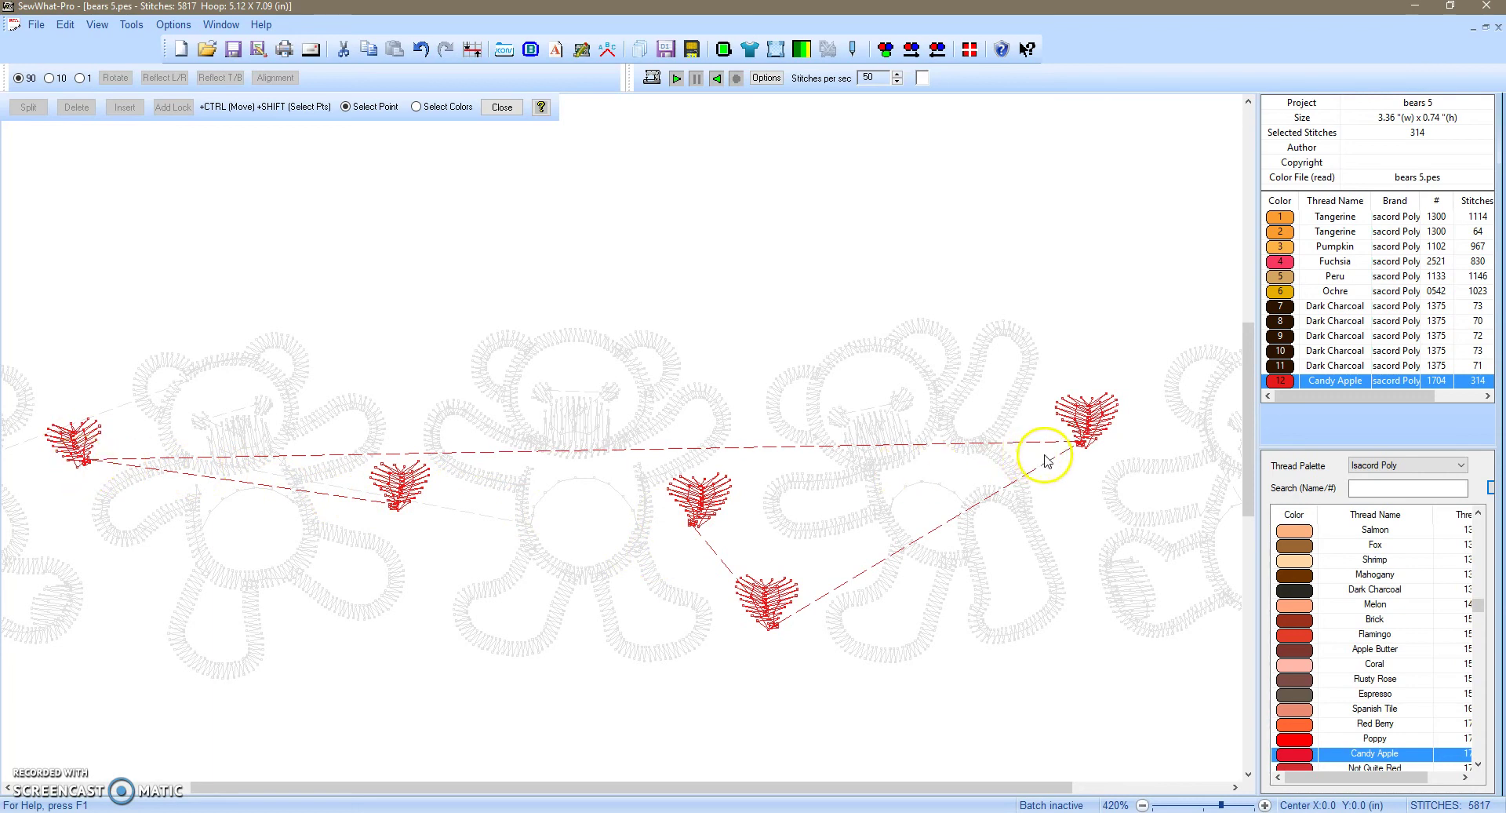
left_click(1252, 807)
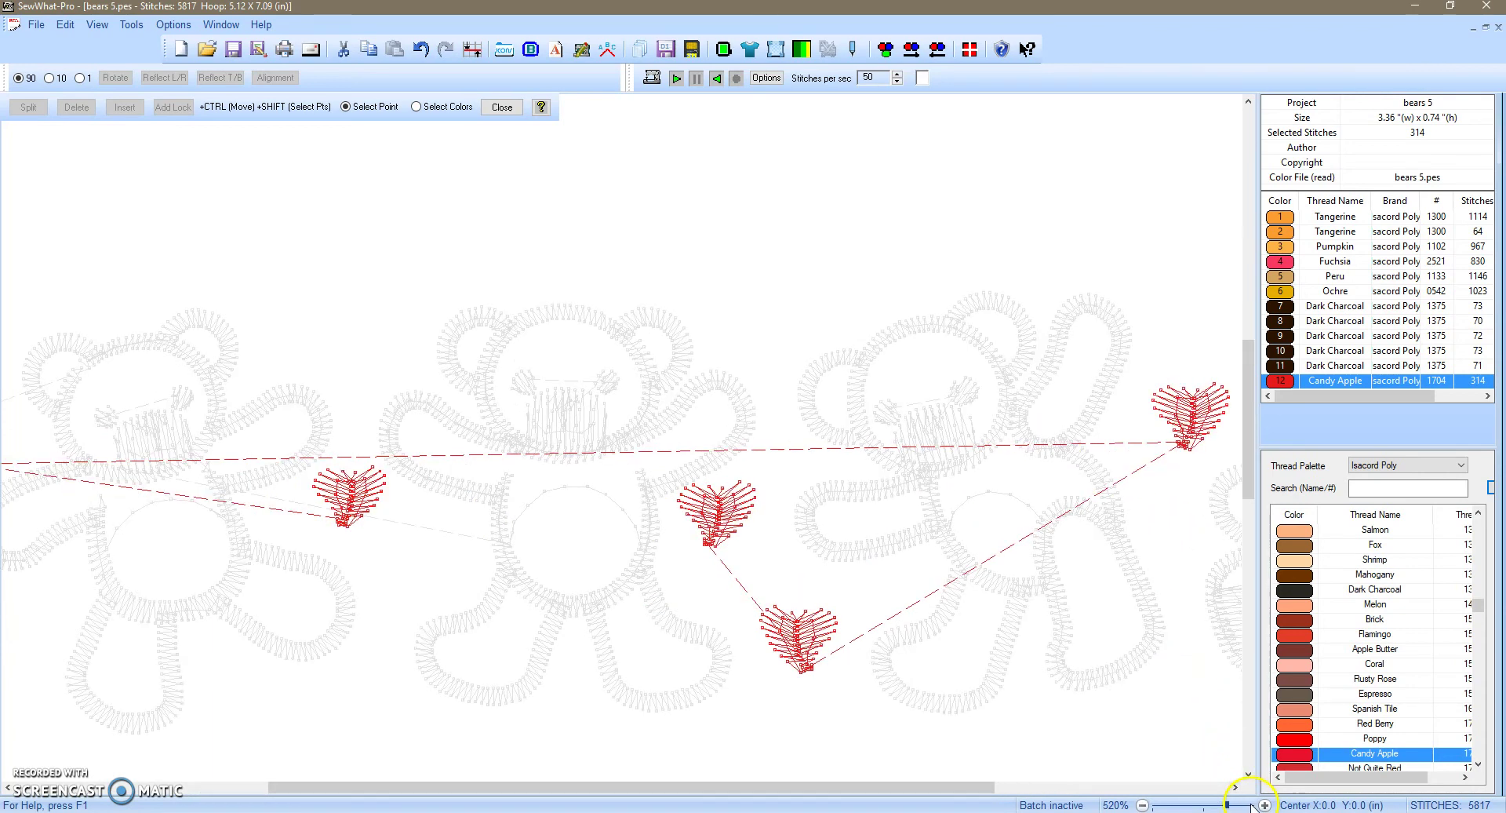
left_click(1180, 446)
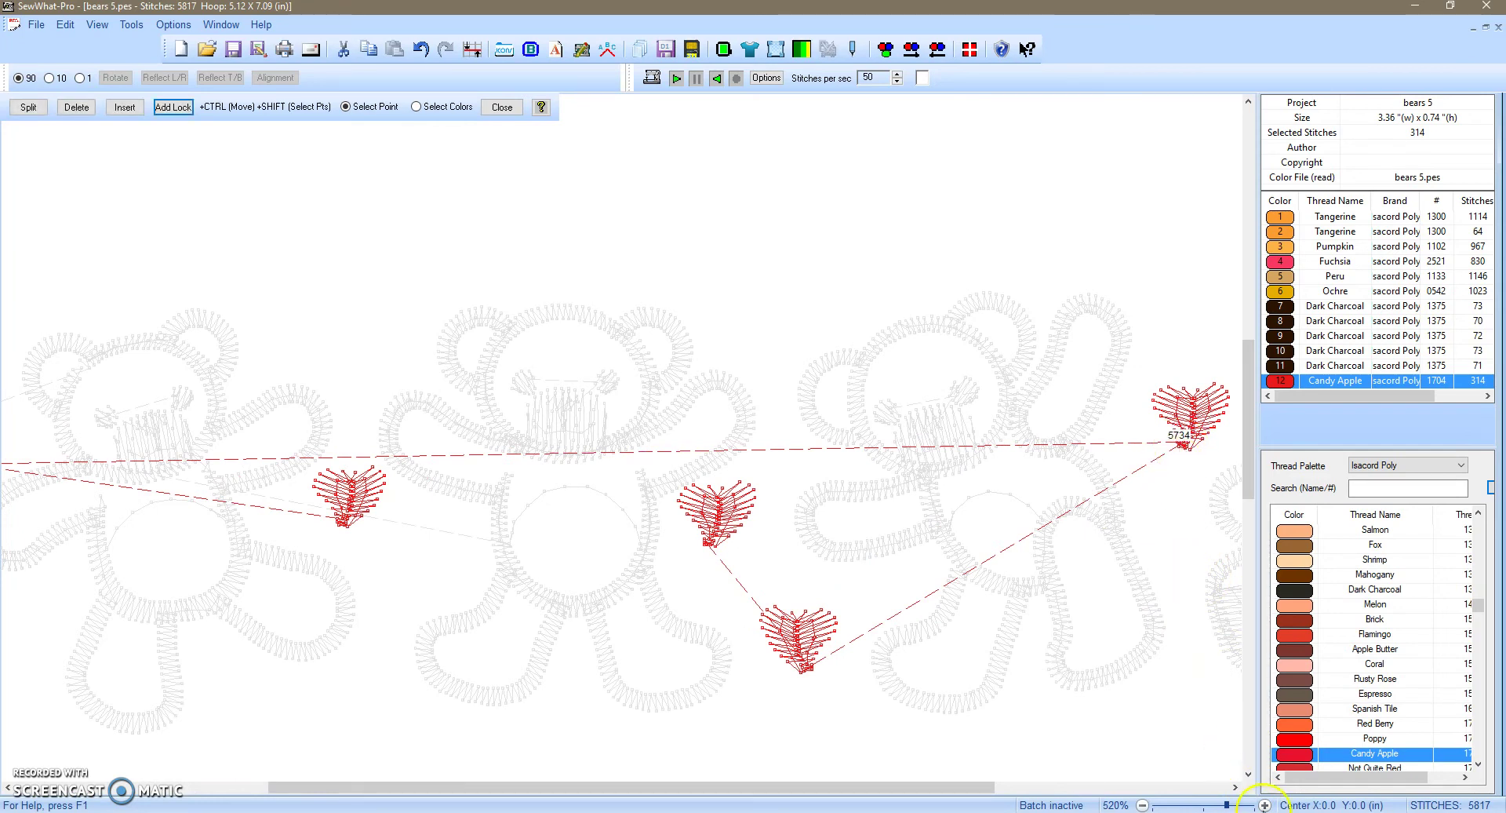
left_click(1249, 806)
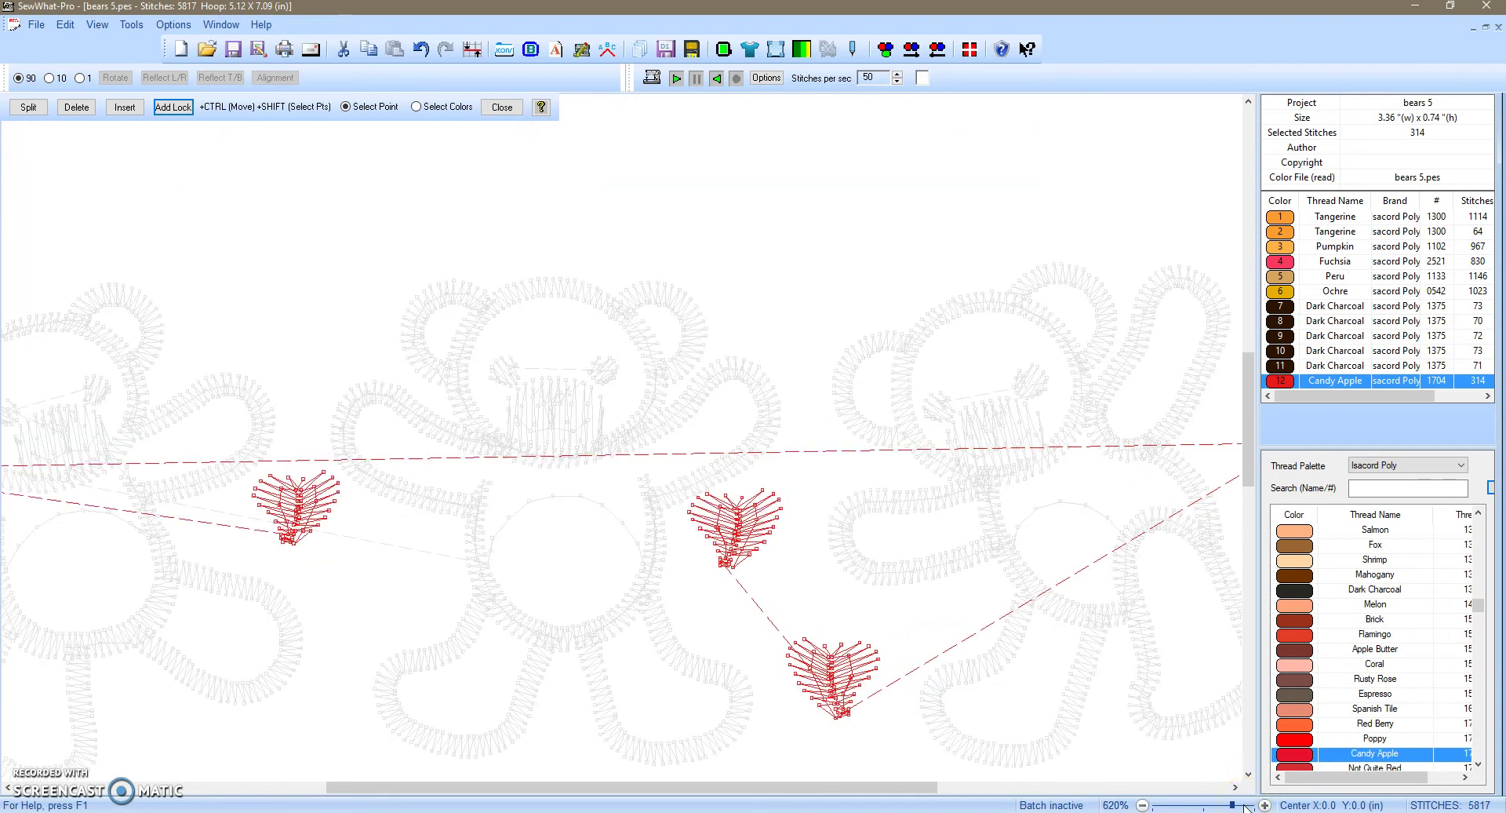
left_click_drag(924, 786, 1031, 786)
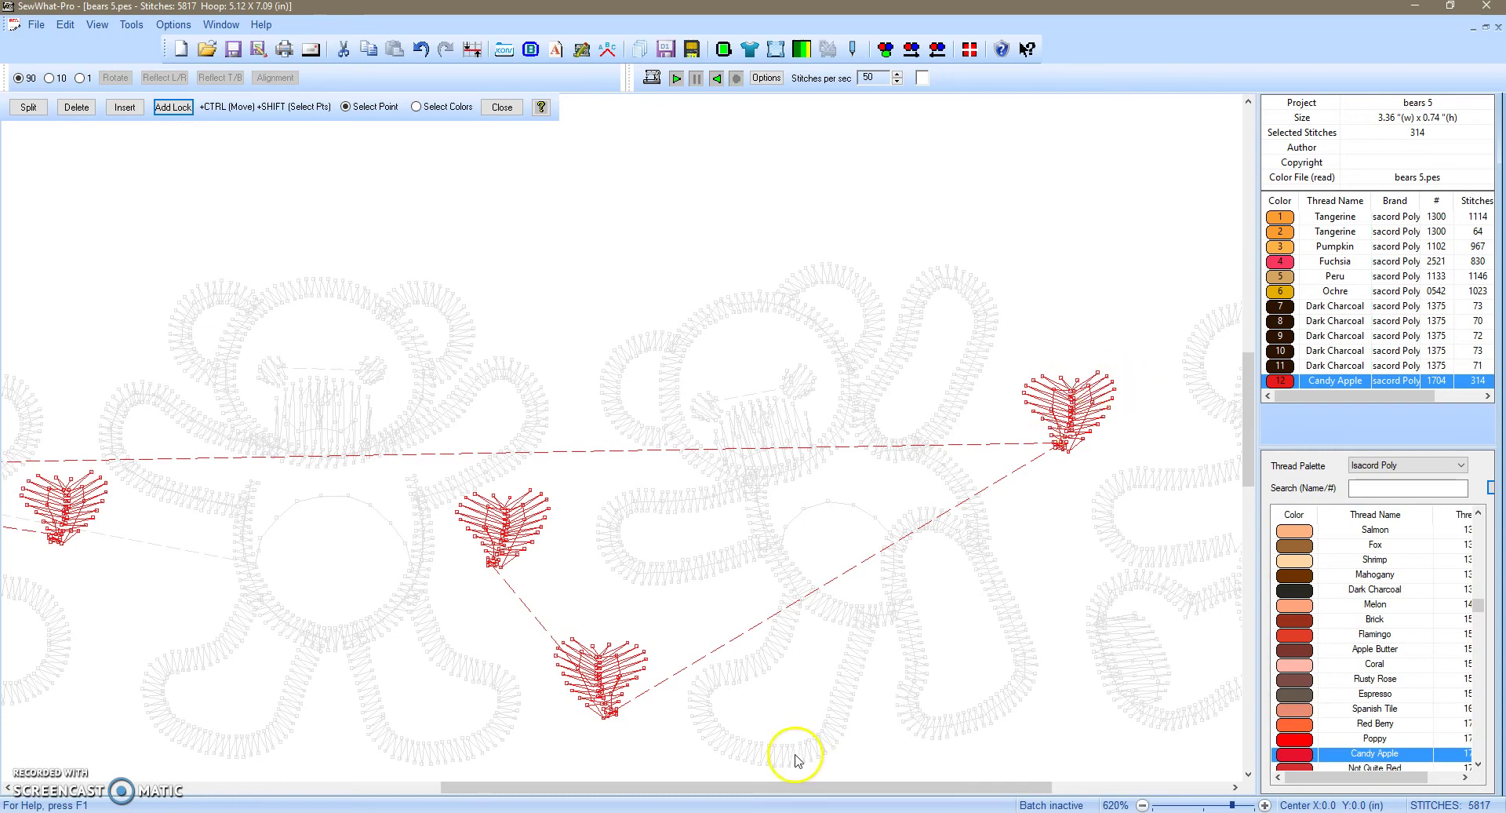
left_click_drag(791, 787, 466, 787)
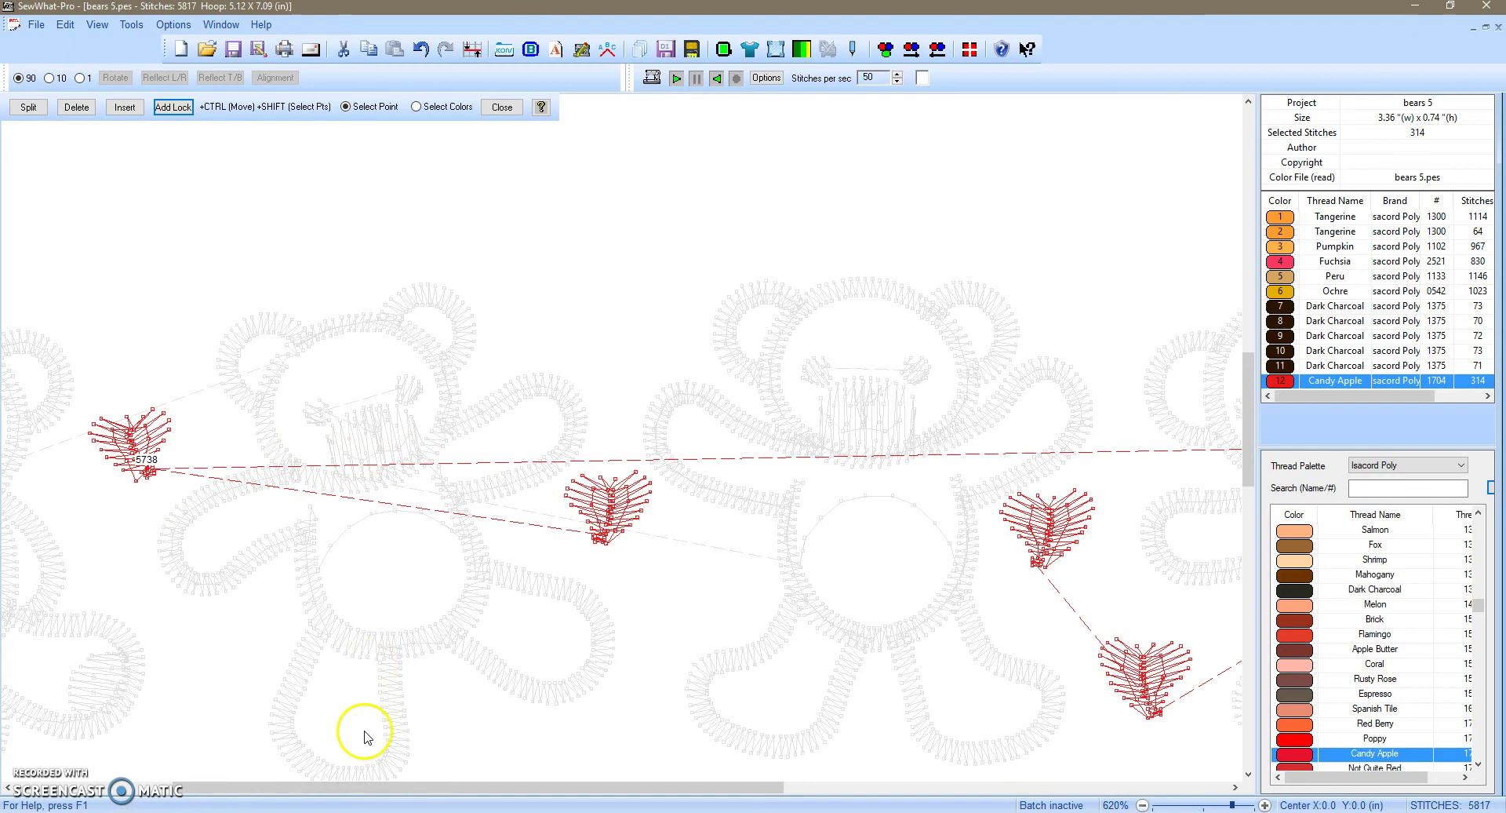
left_click_drag(359, 787, 690, 778)
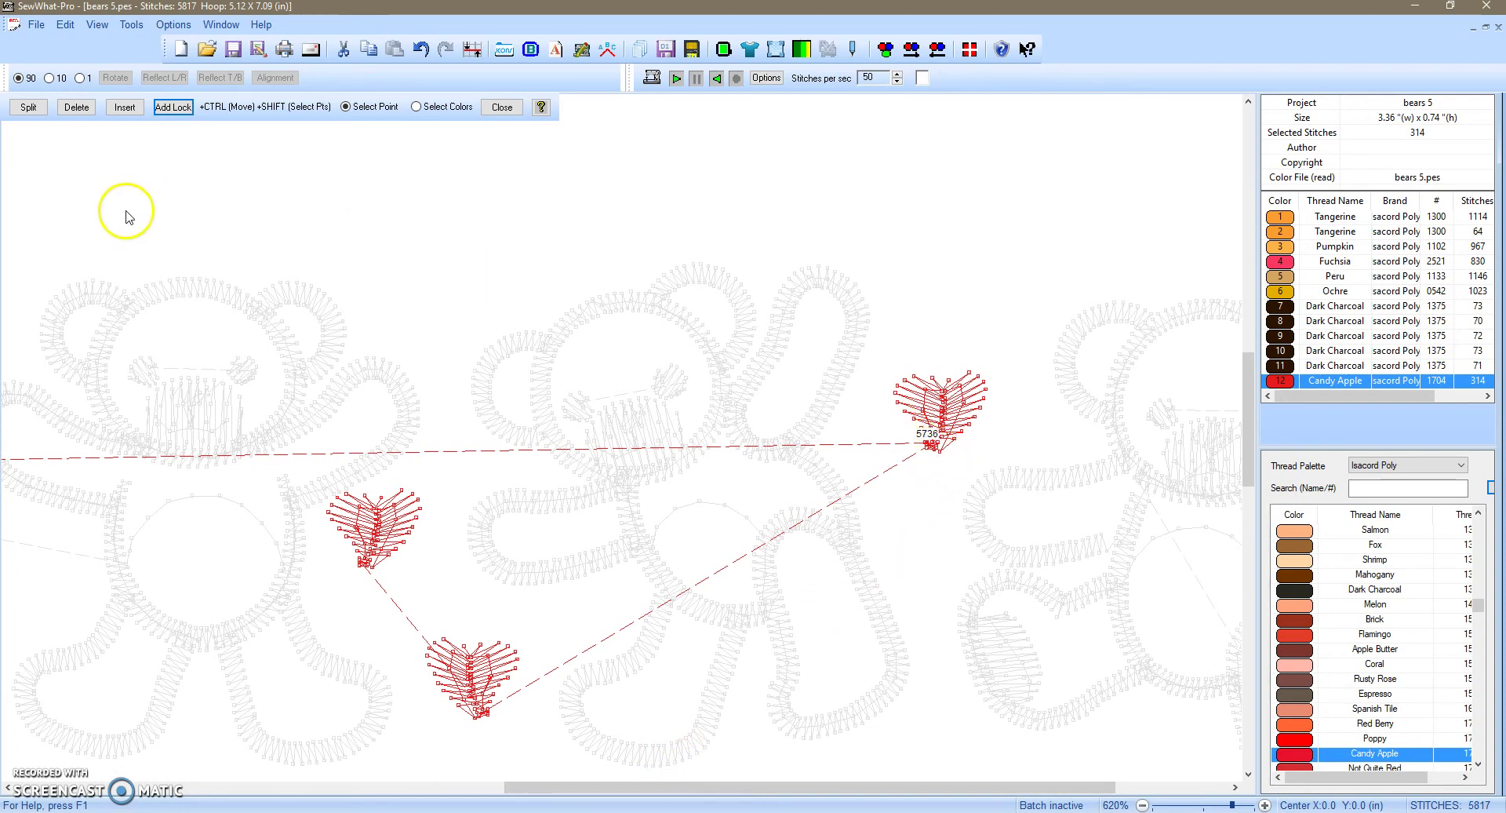
left_click(30, 107)
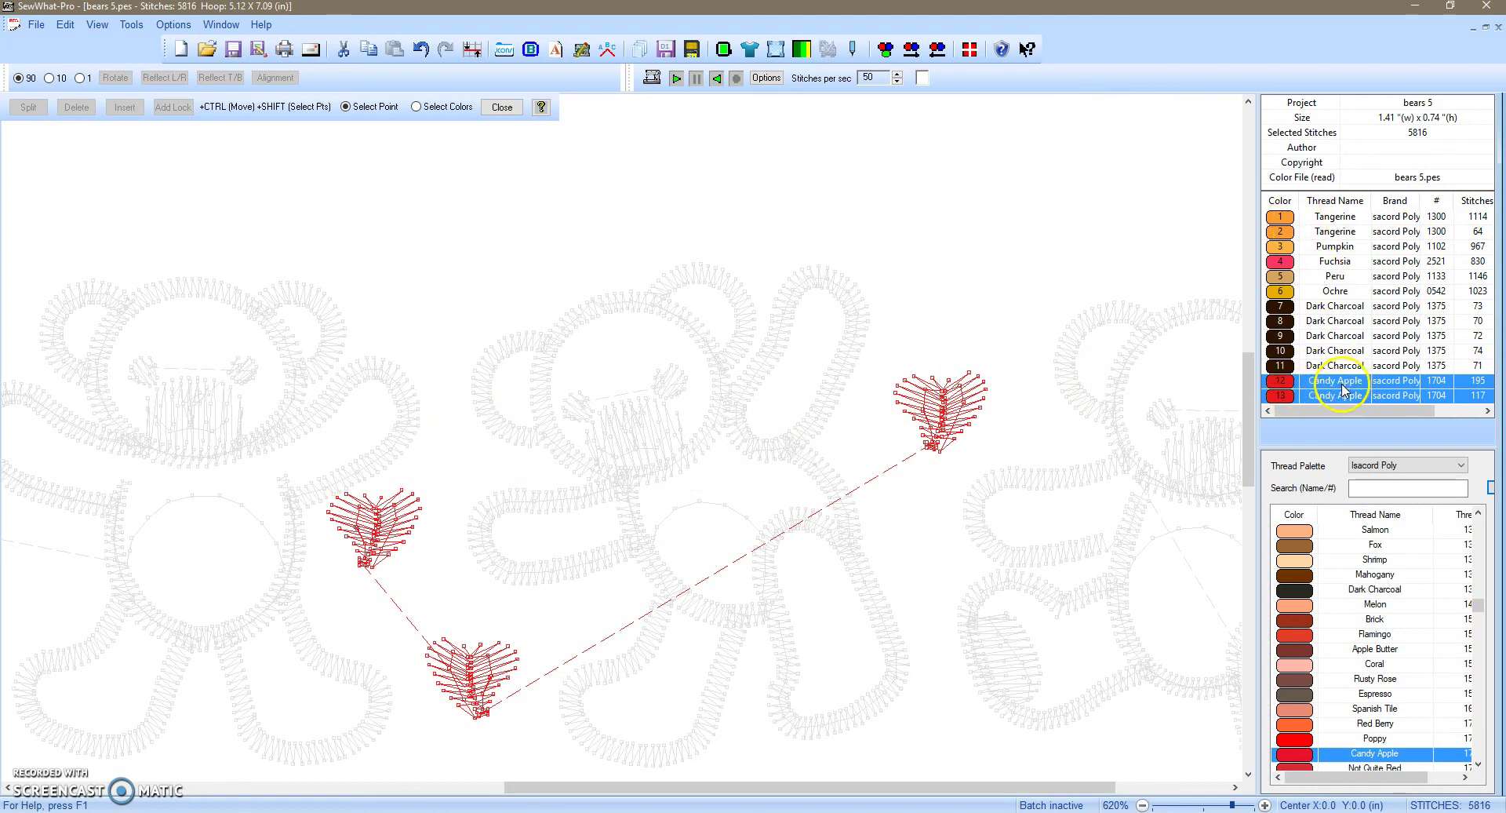
- Close the stitch editing and pattern-cutting tools to return to the full-colour design
left_click(502, 107)
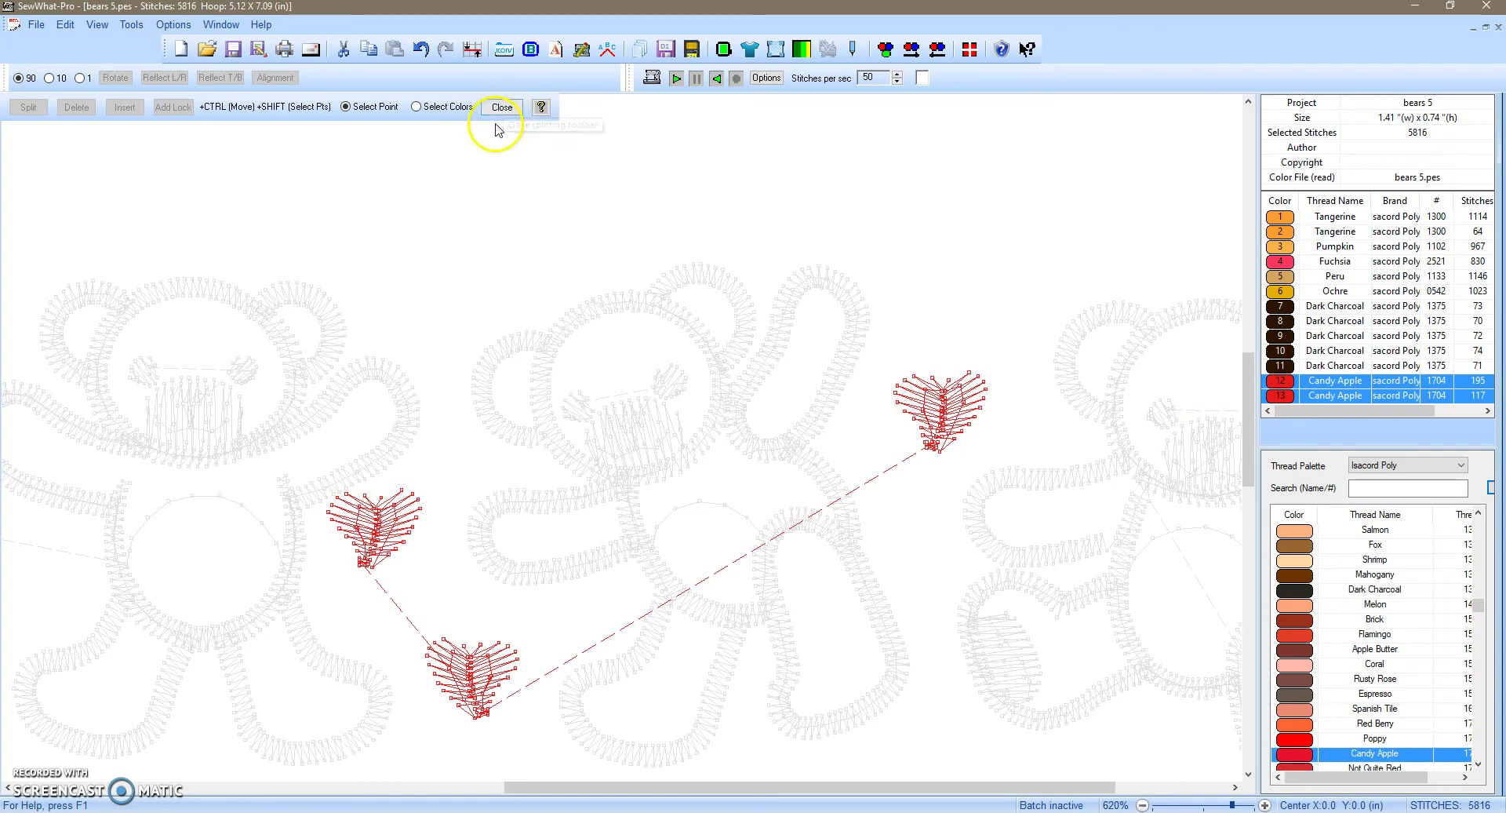
left_click(501, 108)
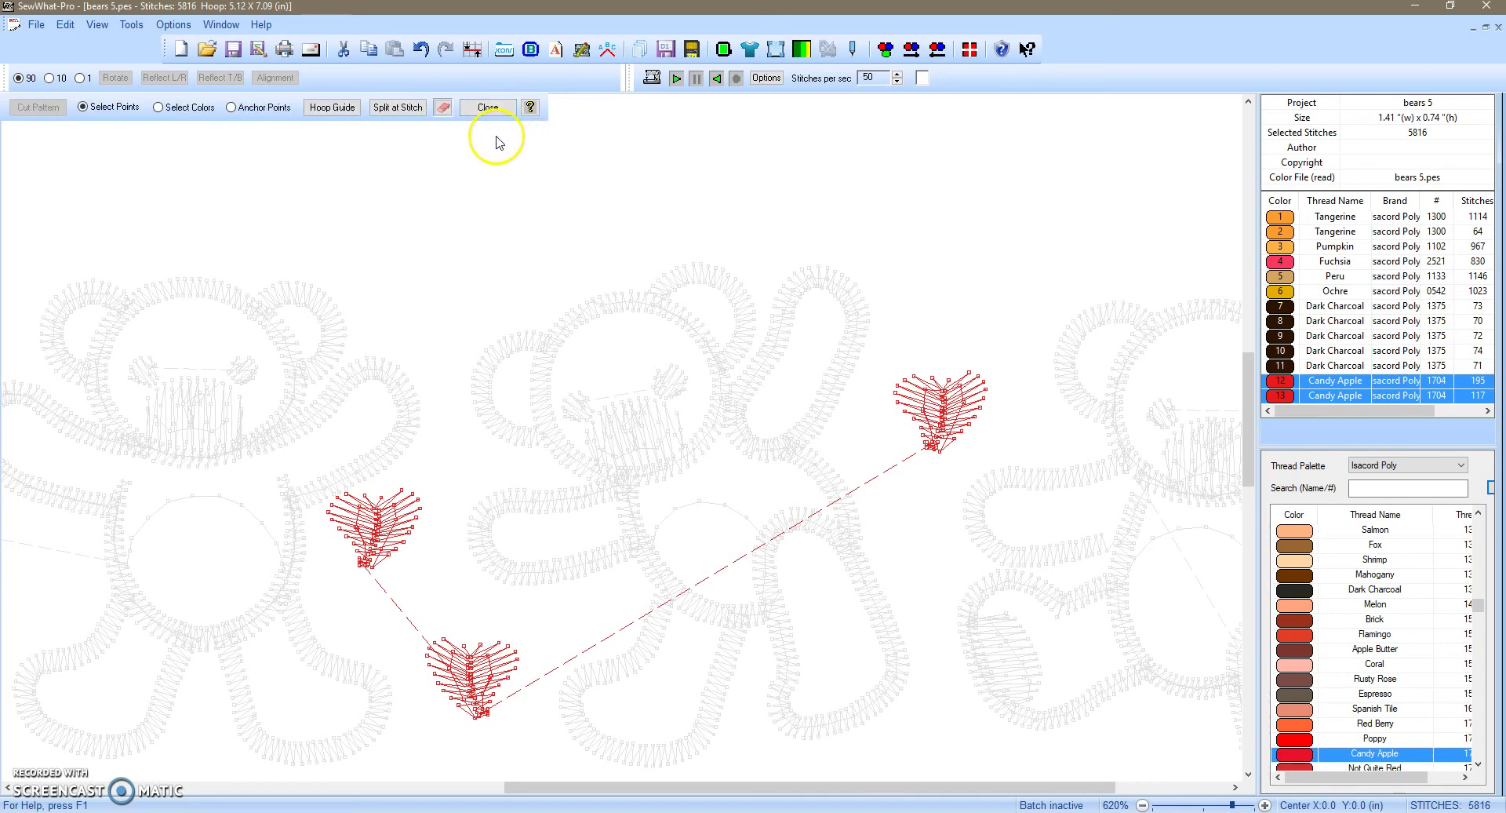
left_click(487, 107)
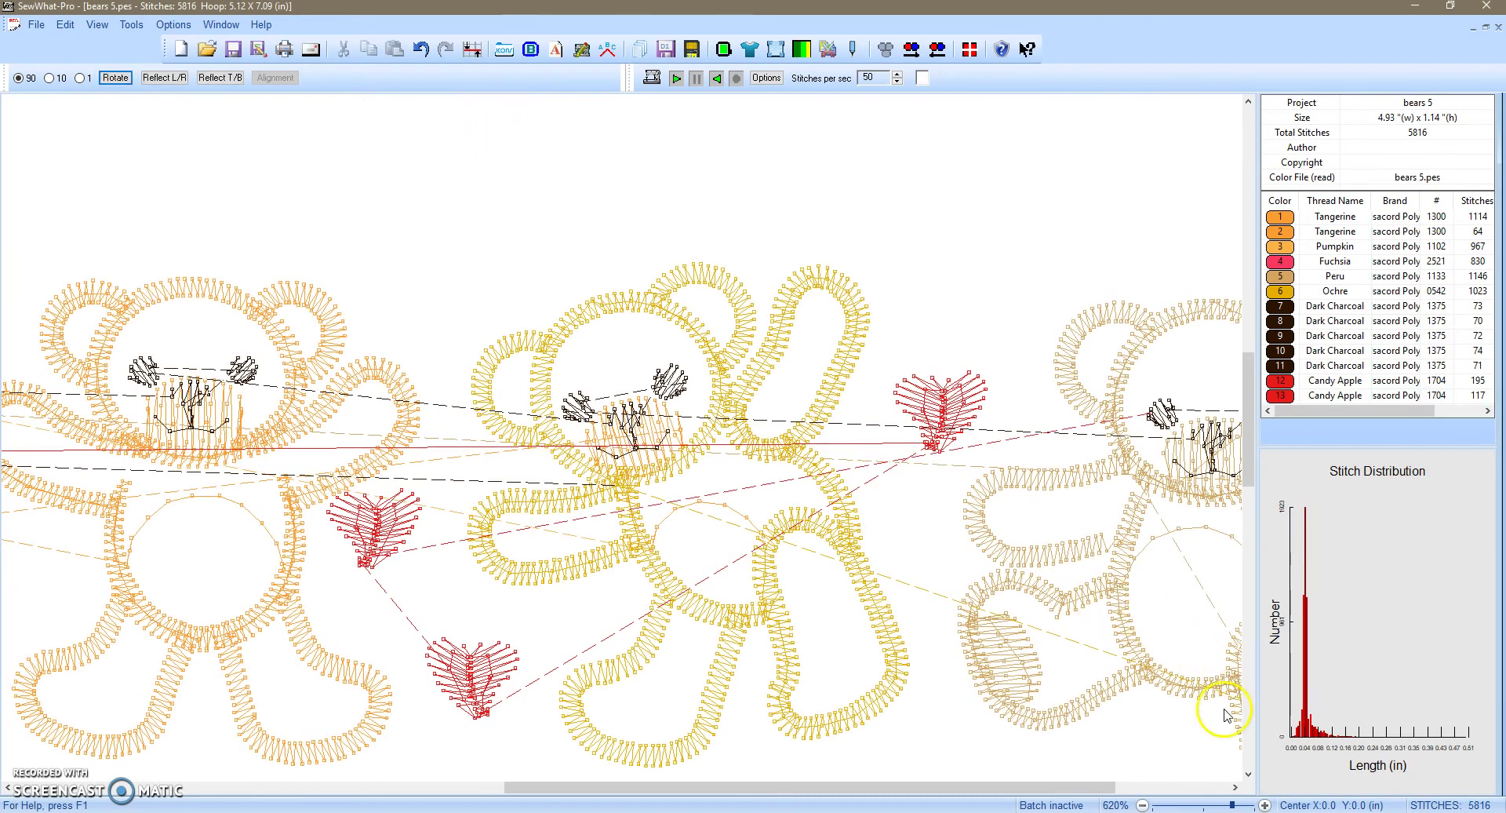
- Select the two Tangerine threads one at a time to check which bear parts each one stitches
left_click(1206, 805)
left_click(1205, 806)
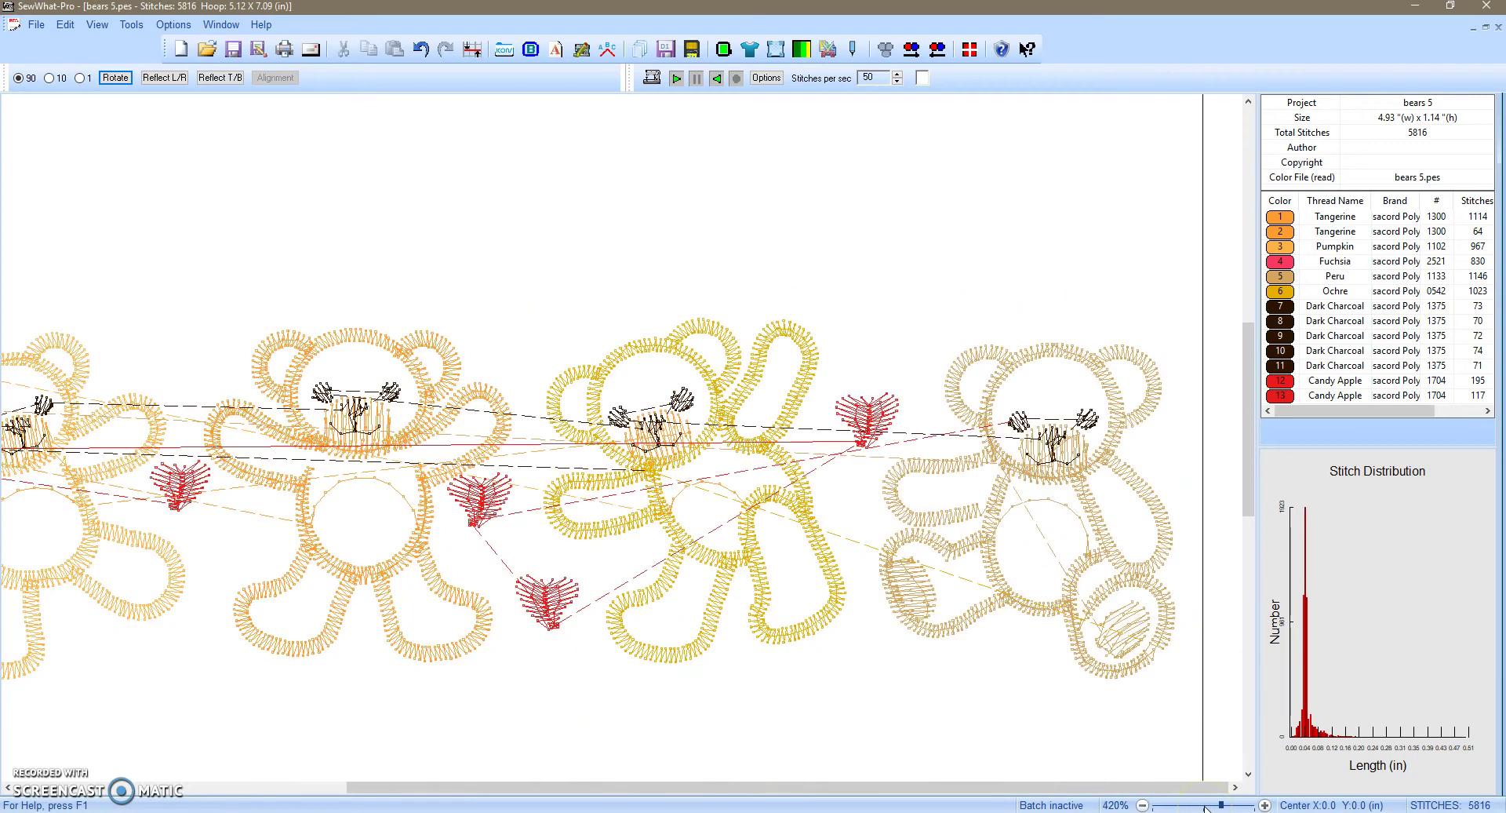
left_click(1206, 805)
left_click(1205, 806)
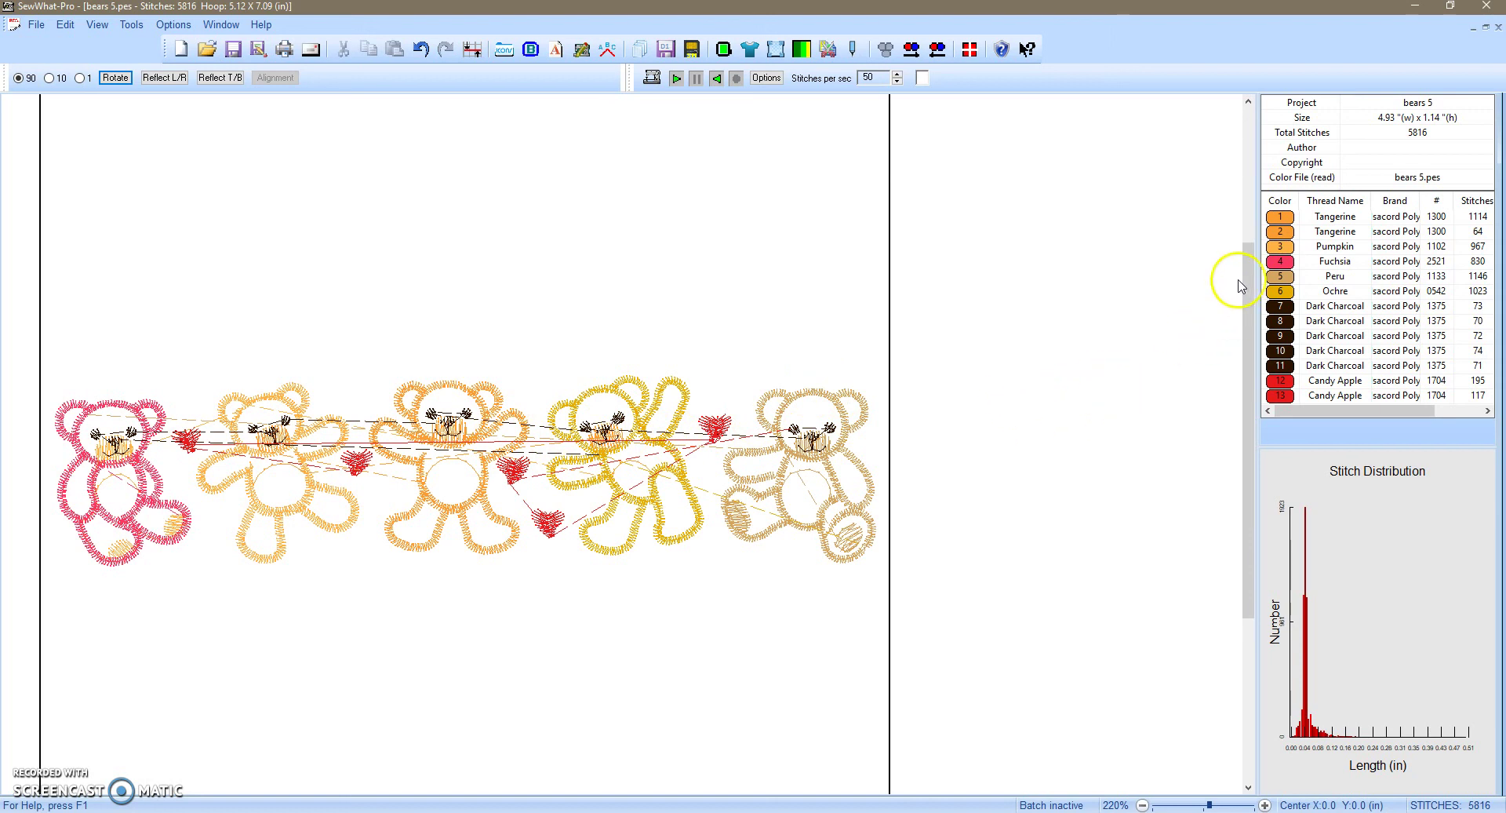
left_click(1282, 219)
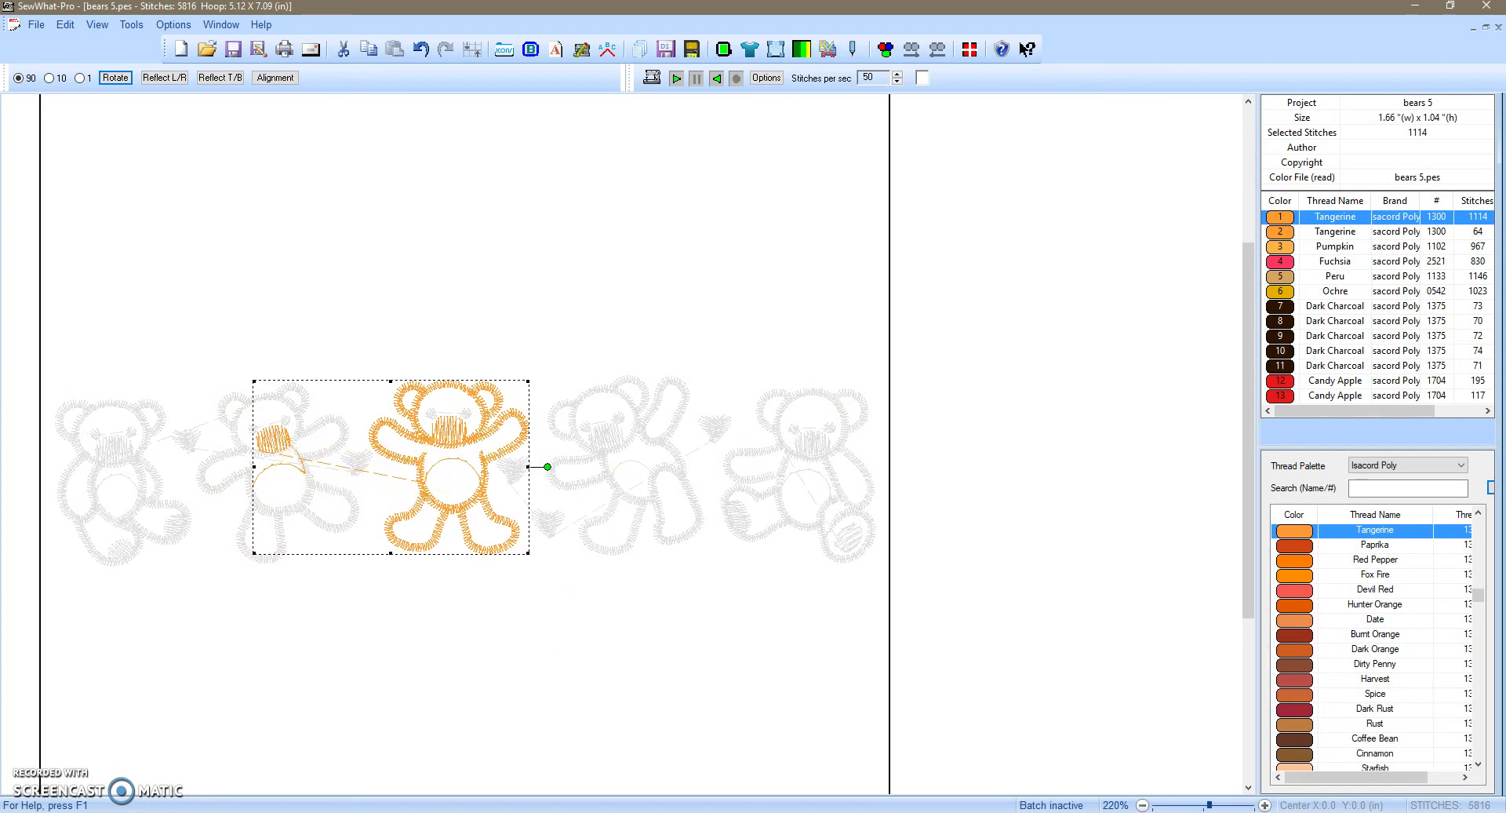
left_click(1335, 231)
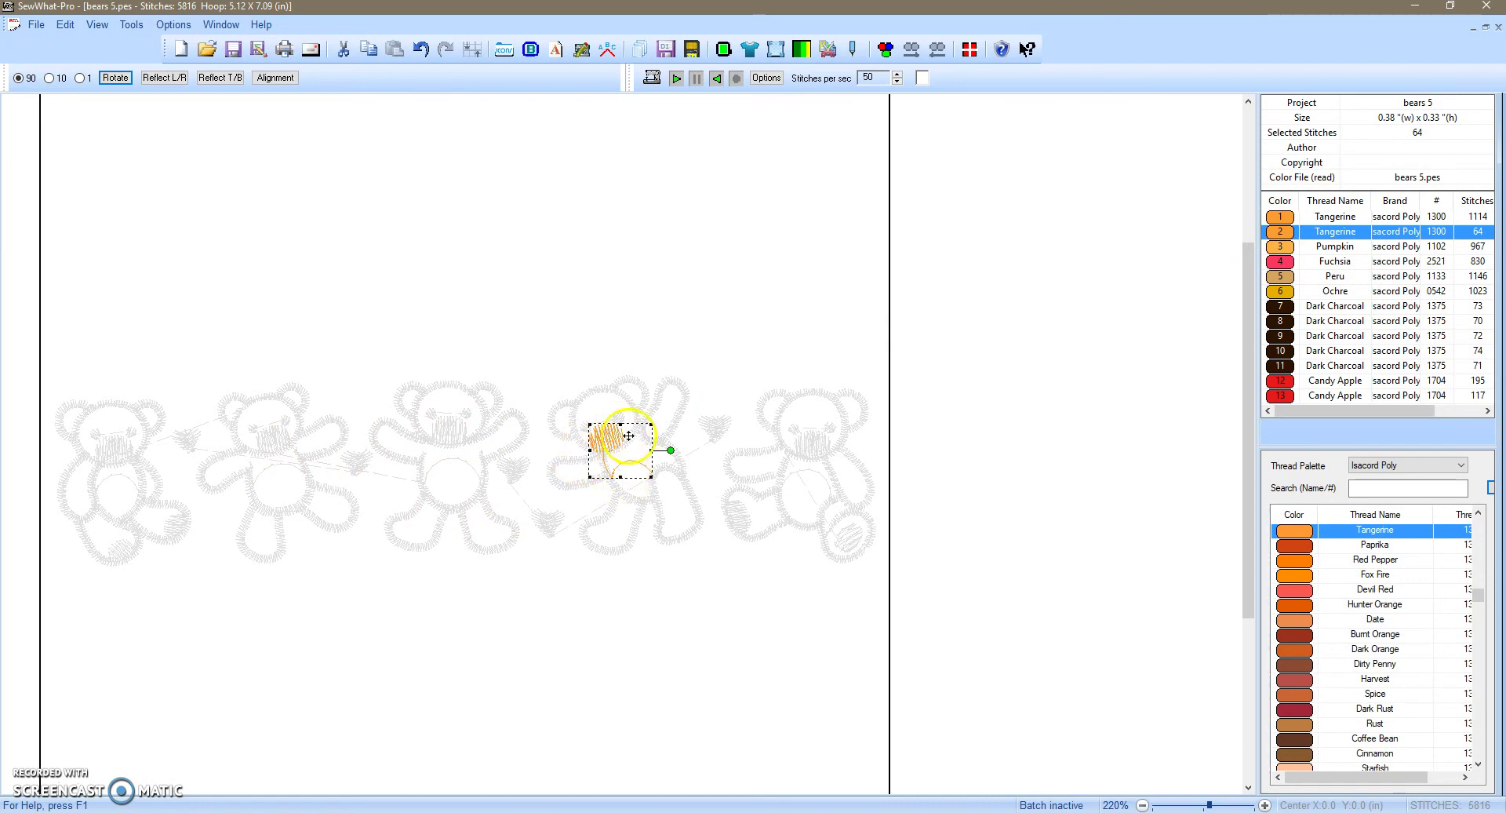
- Check the five Dark Charcoal face threads and the two Candy Apple heart threads one at a time
left_click(1284, 312)
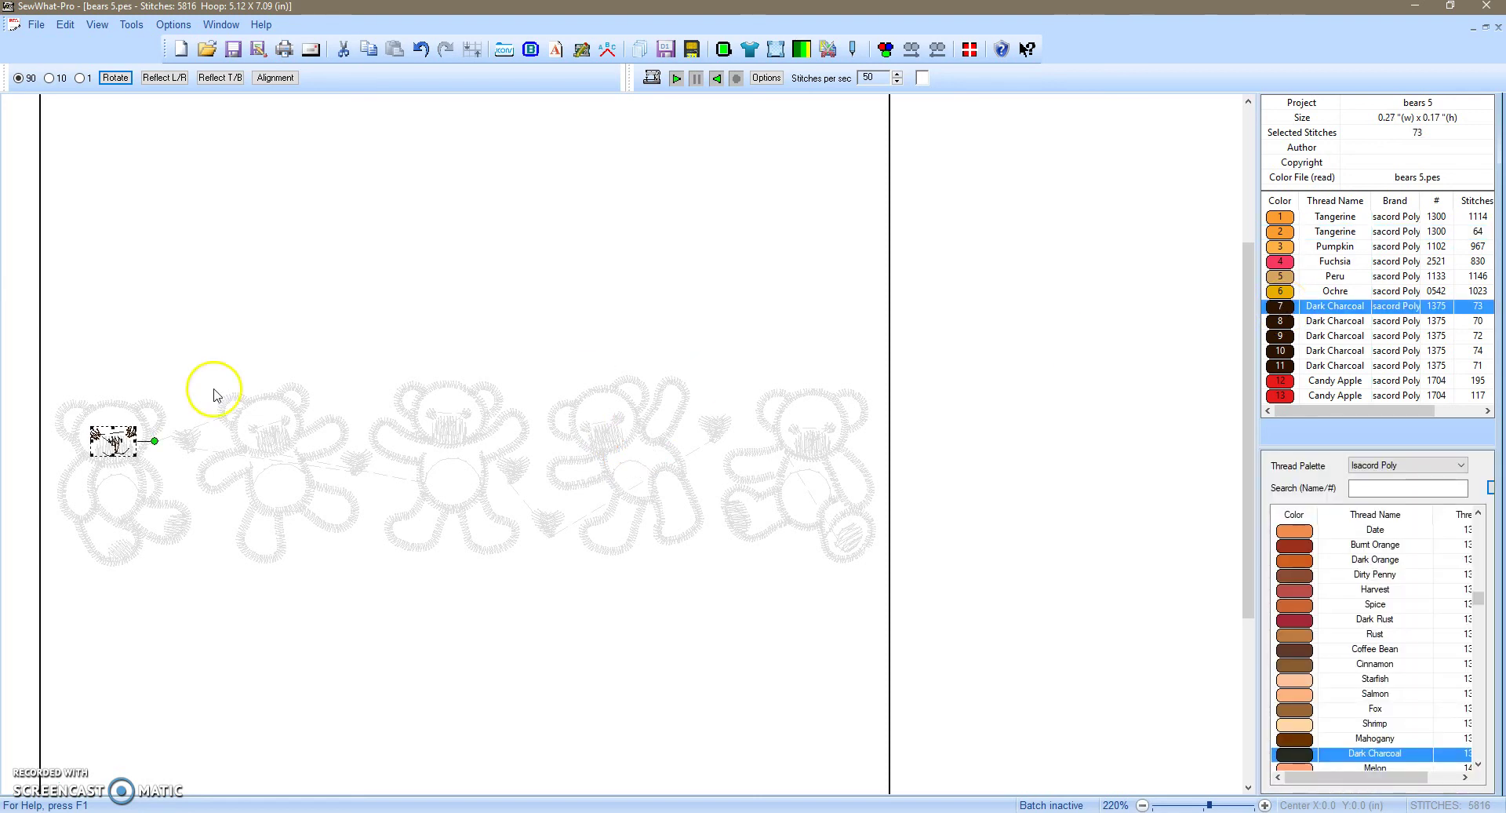
left_click(1278, 325)
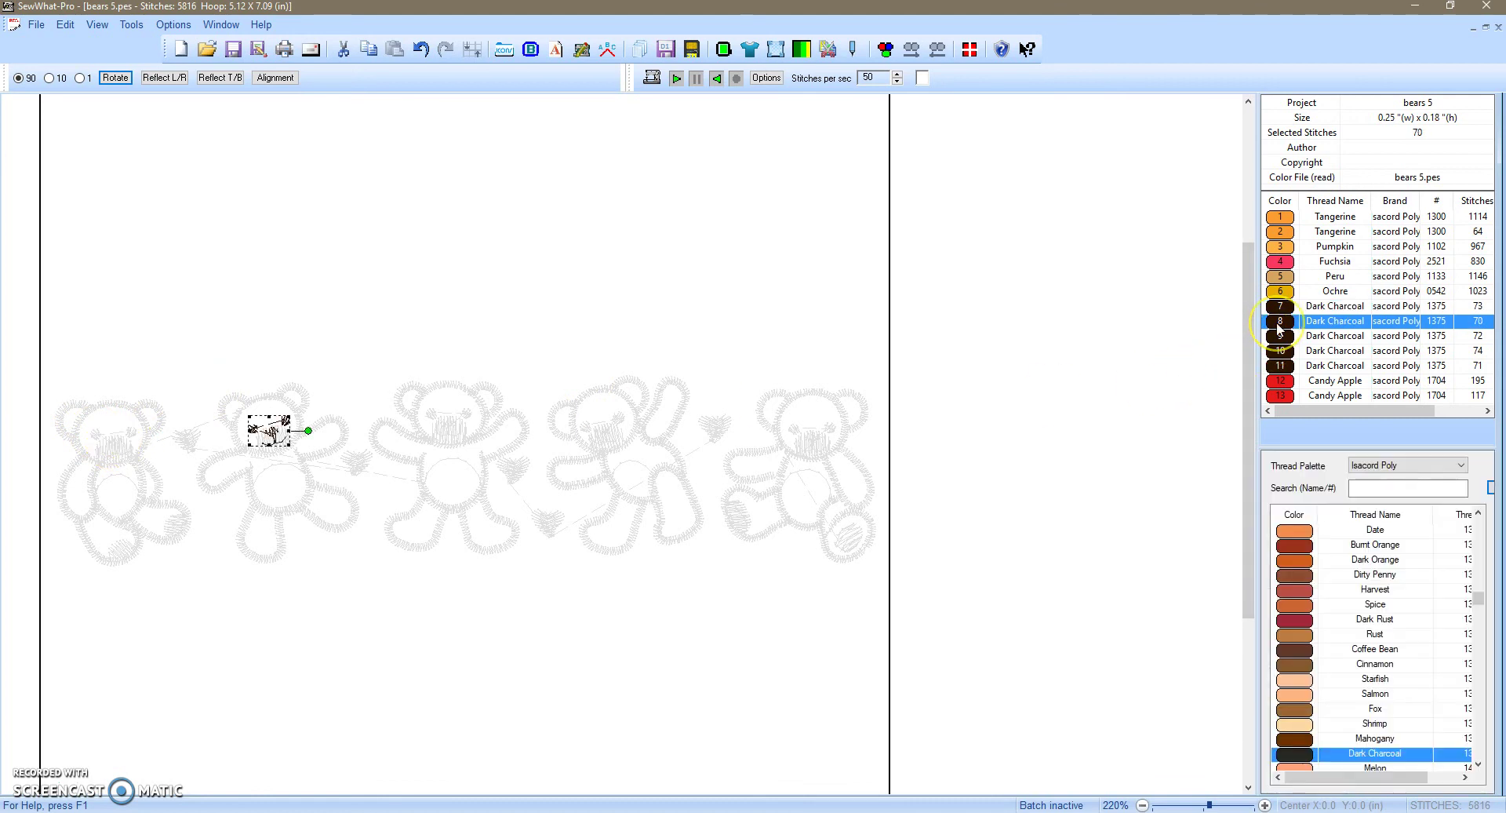
left_click(1280, 339)
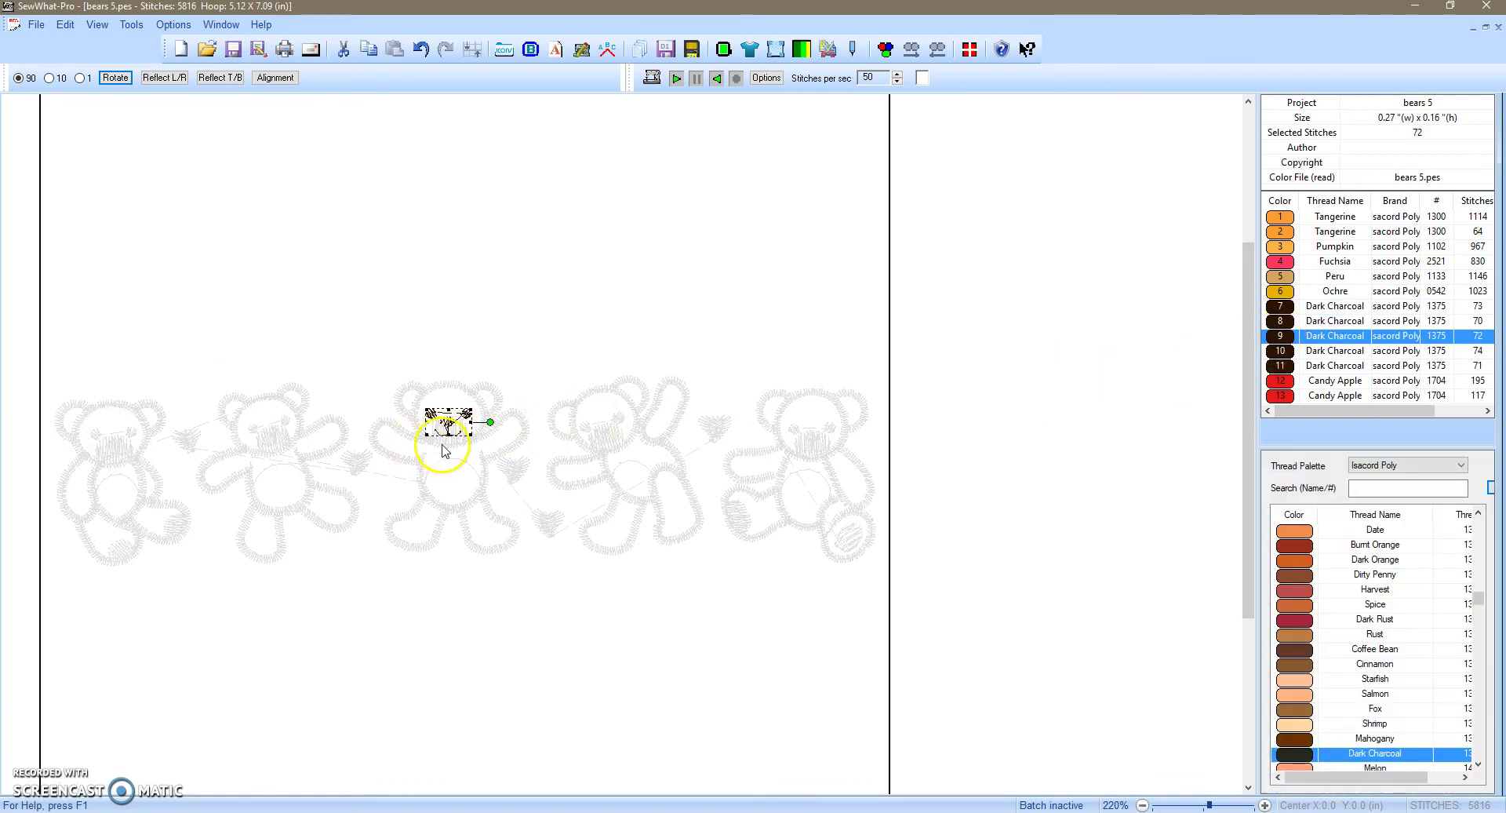
left_click(1279, 352)
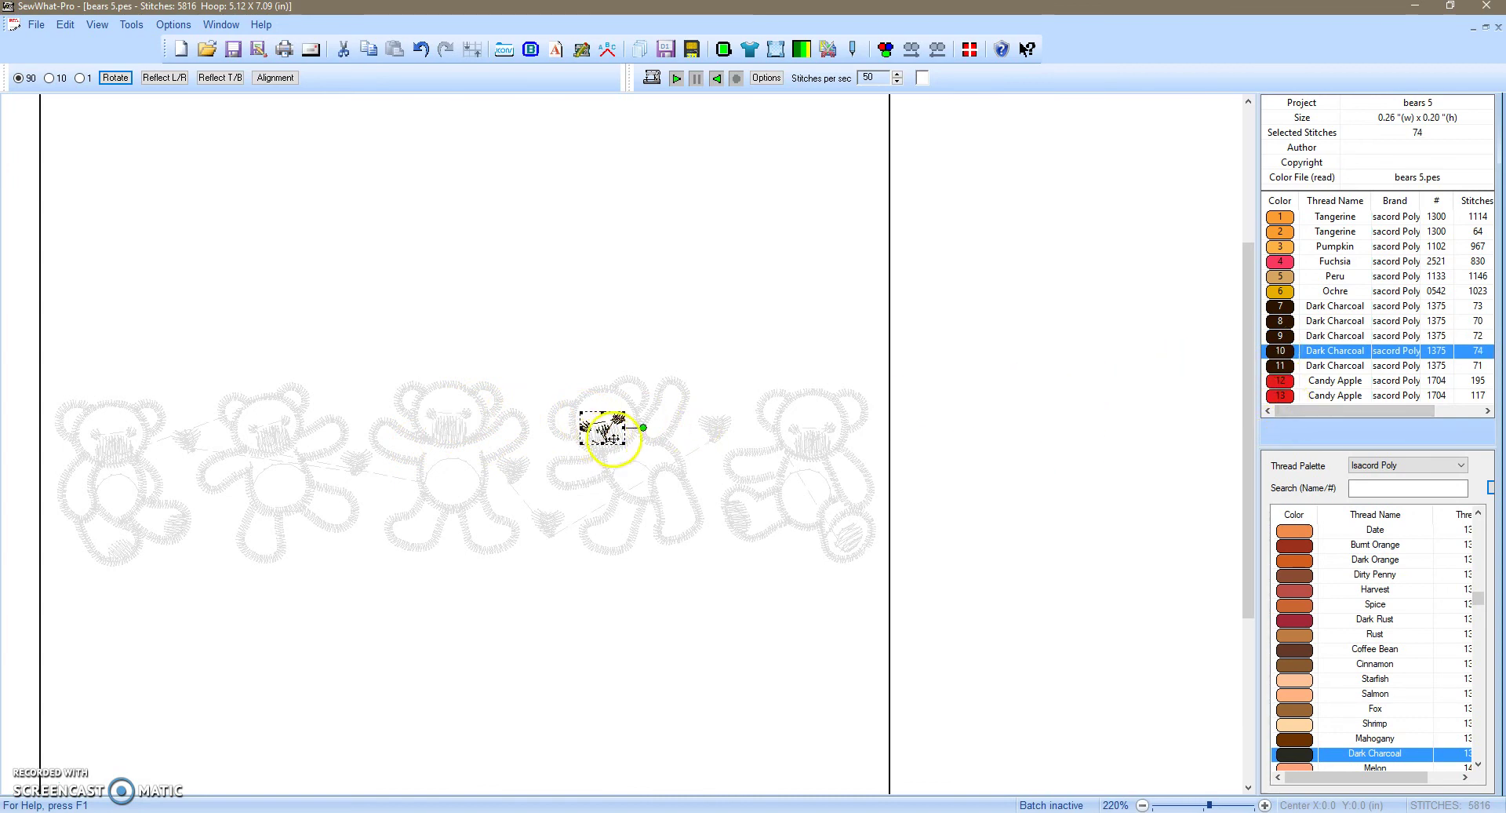
left_click(1295, 365)
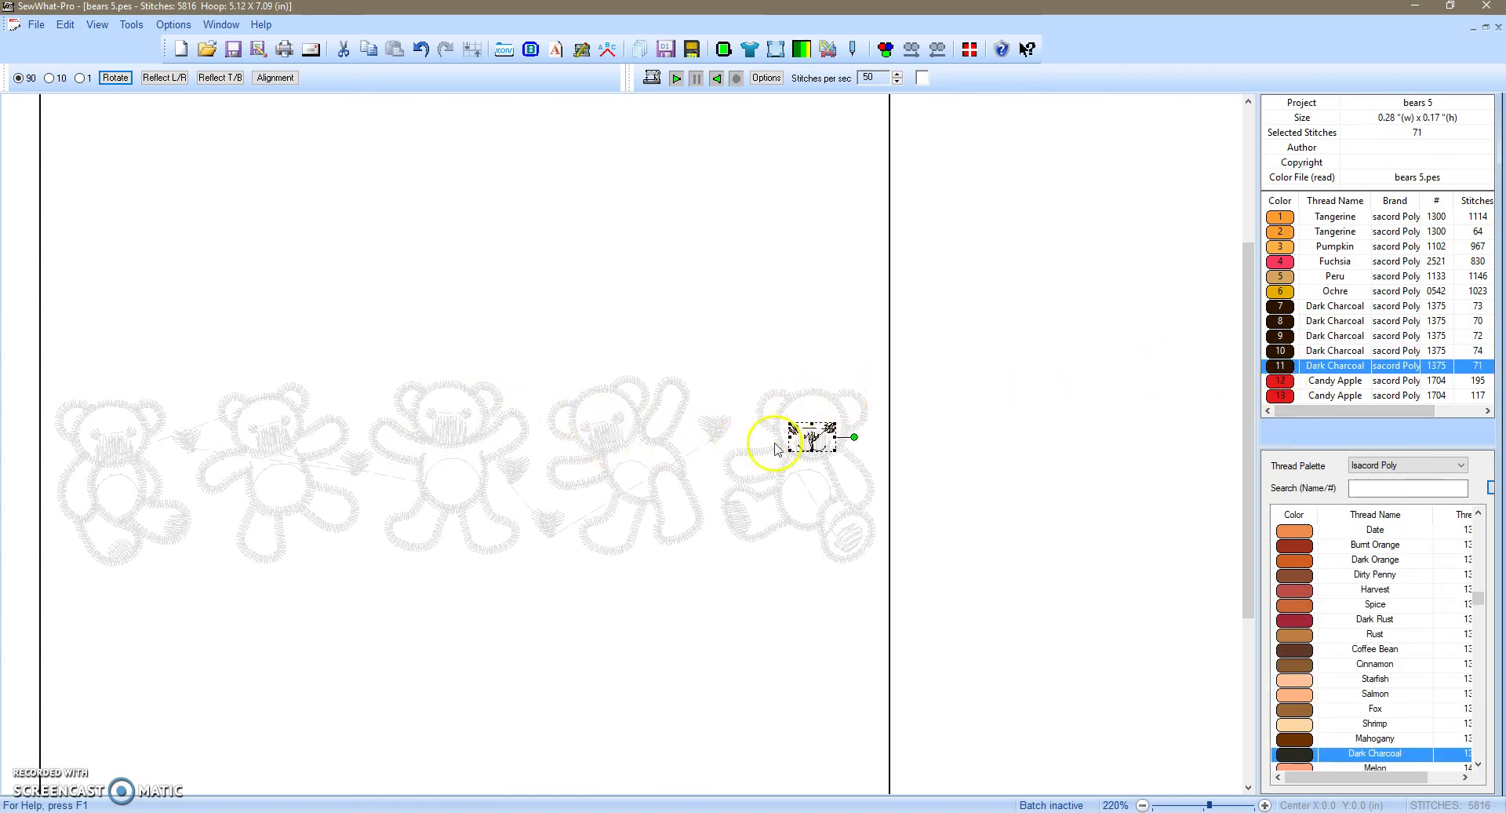
left_click(1288, 383)
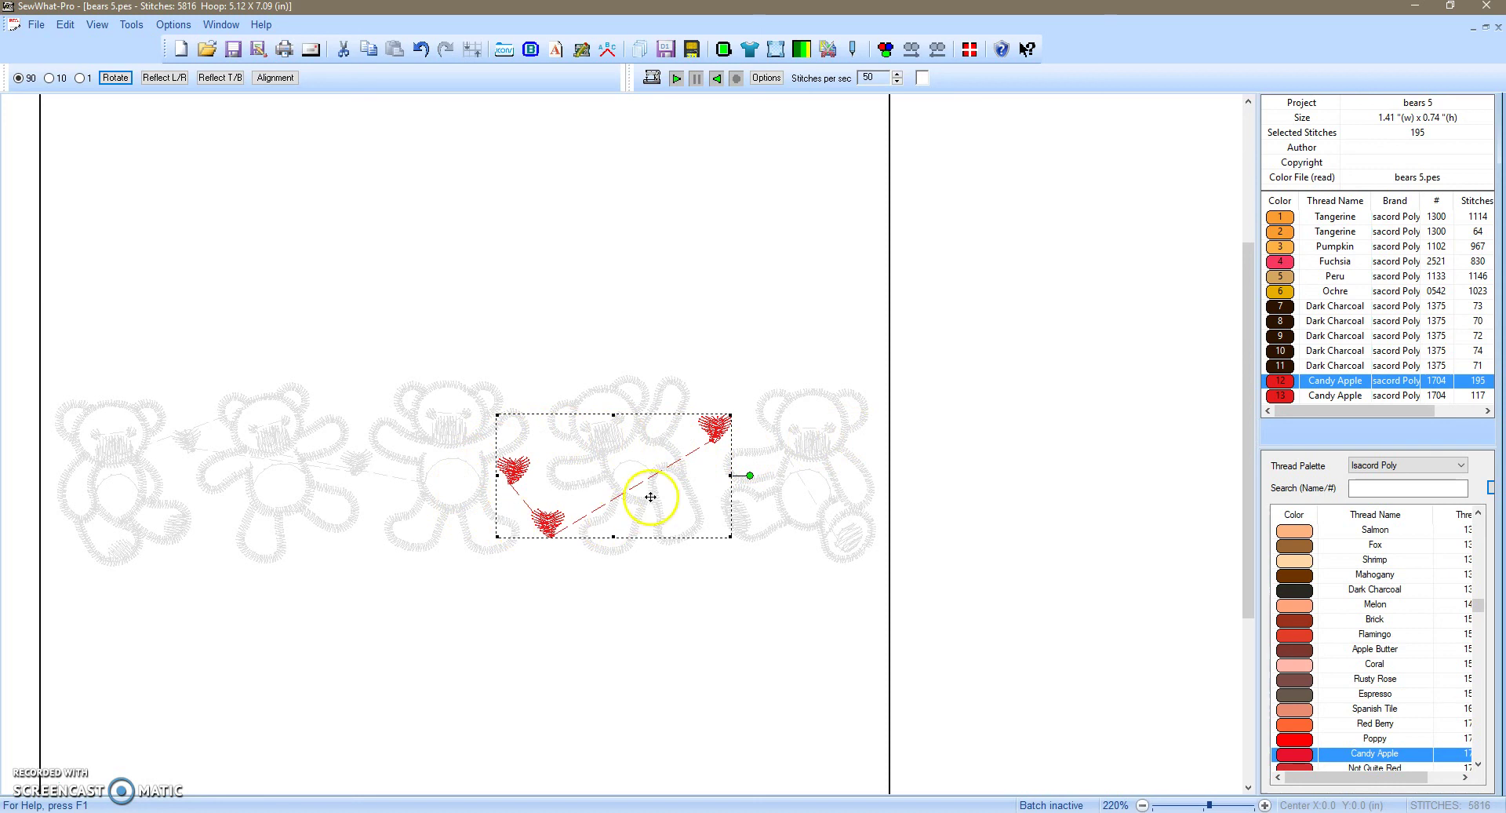
left_click(1286, 395)
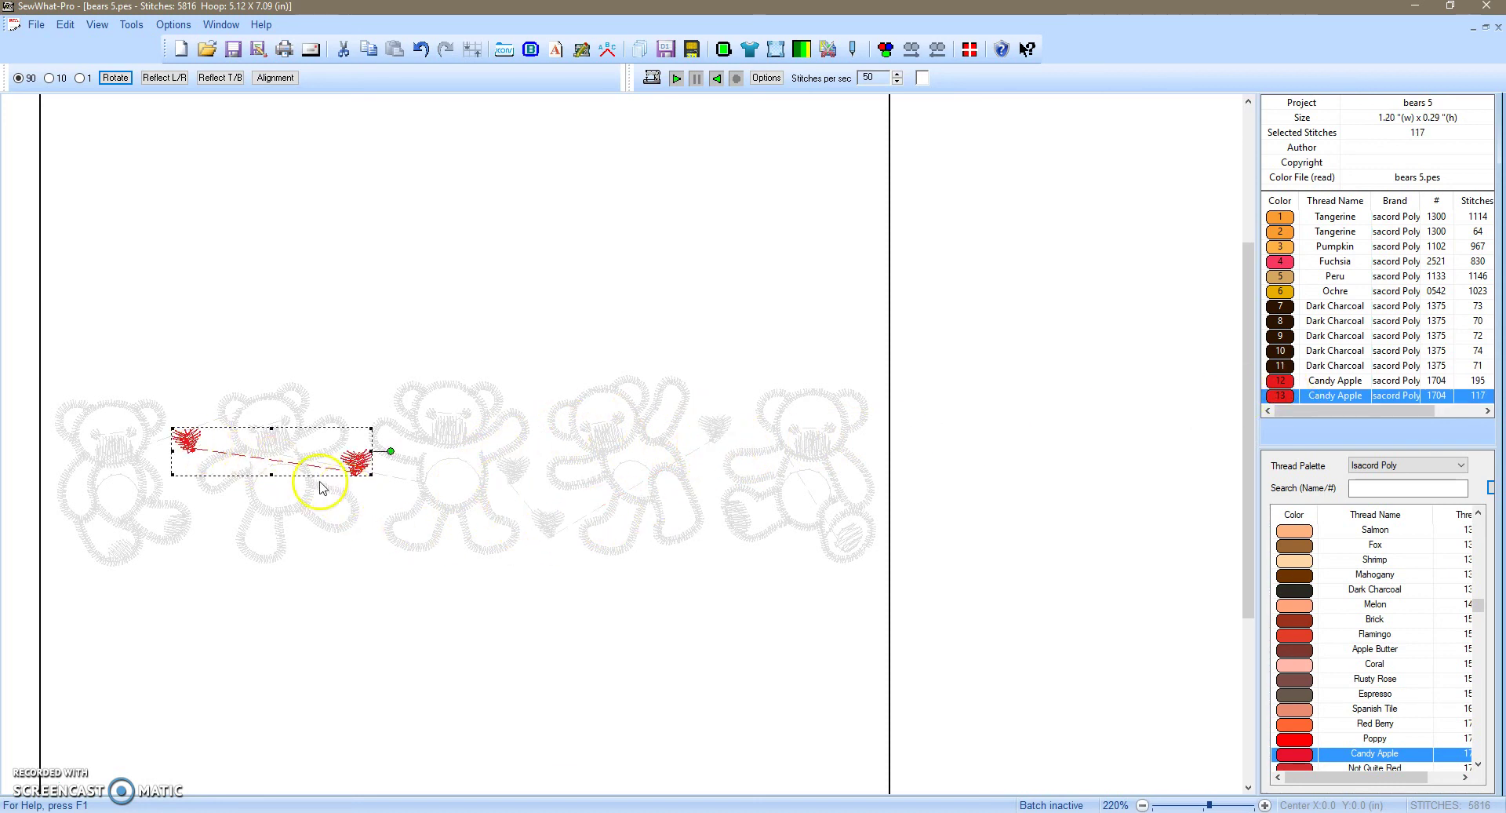